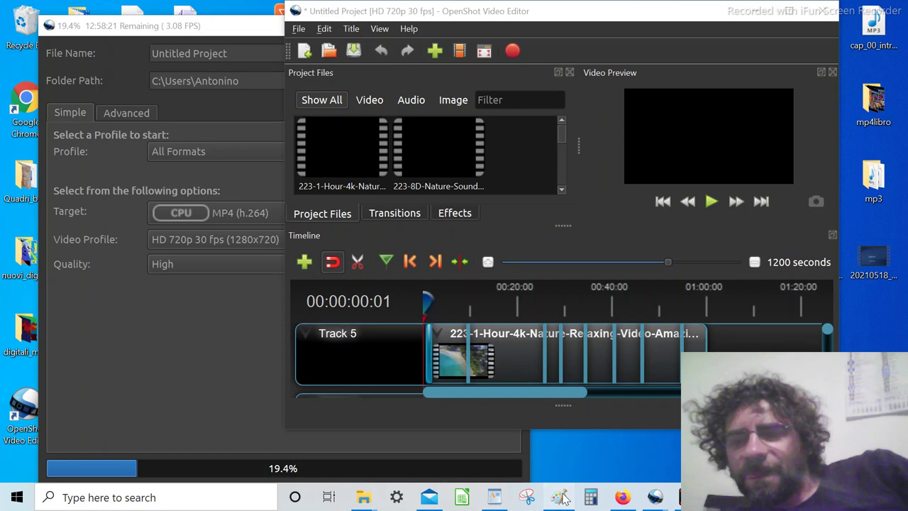
# Bring the Paint colour-wheel drawing forward, then minimize it to check the OpenShot MP4 export.
pyautogui.click(560, 497)
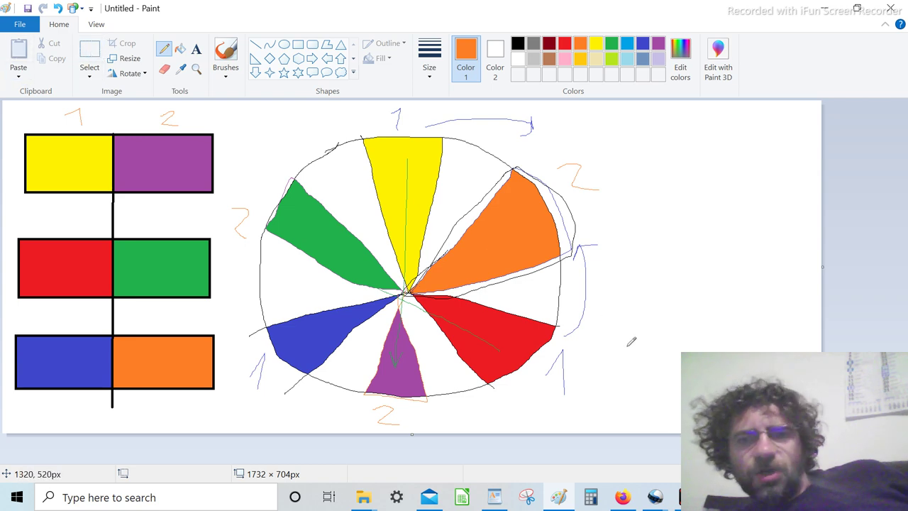
pyautogui.click(558, 496)
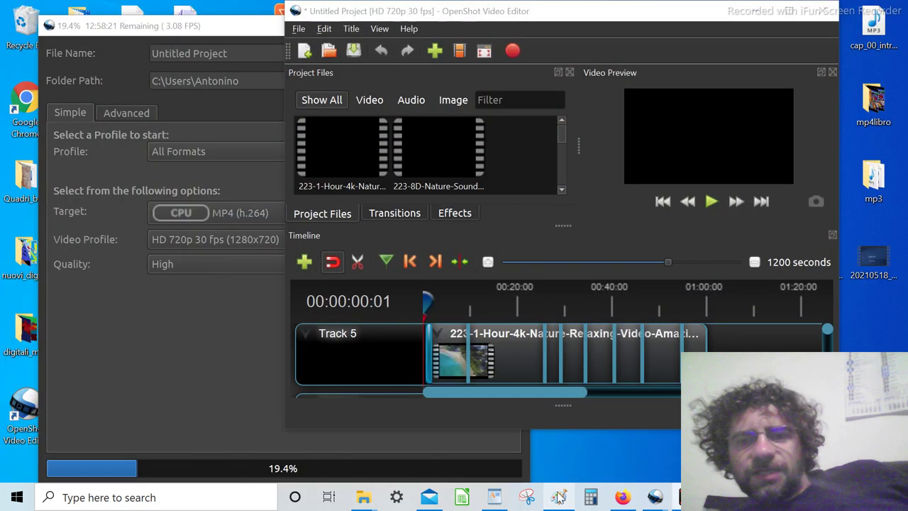
pyautogui.click(558, 496)
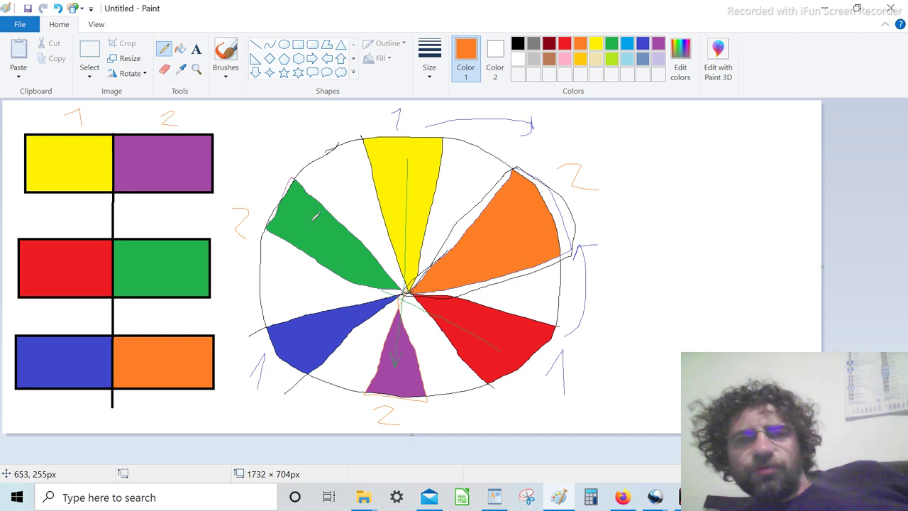
# Create a new blank 1732 × 704px Untitled canvas, choosing Don't Save for the colour-wheel drawing.
pyautogui.click(22, 24)
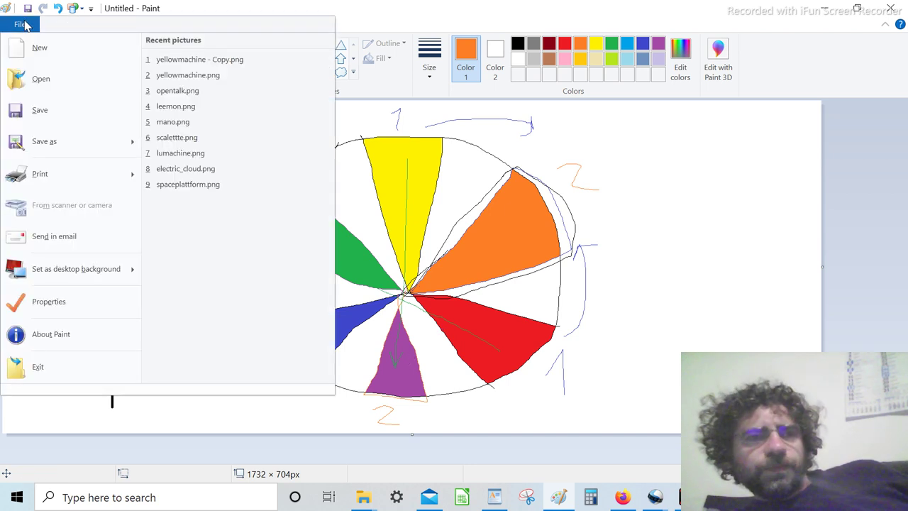
pyautogui.click(55, 60)
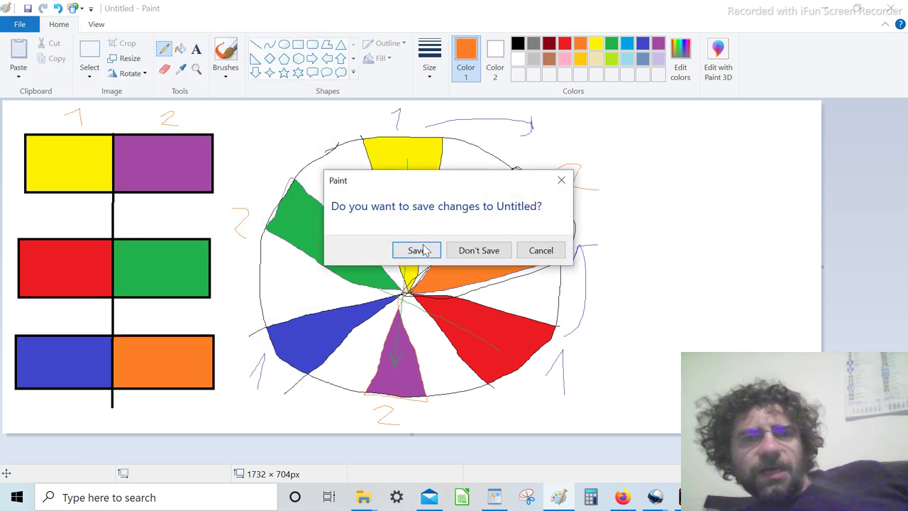
pyautogui.click(480, 250)
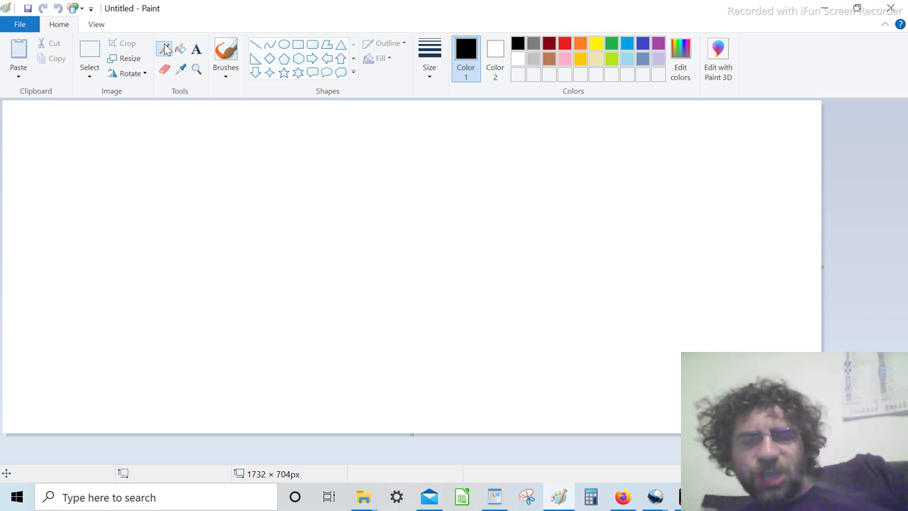
# Draw outlines of a circle, a rectangle, a rounded rectangle, and a small square below the rectangle.
pyautogui.click(284, 44)
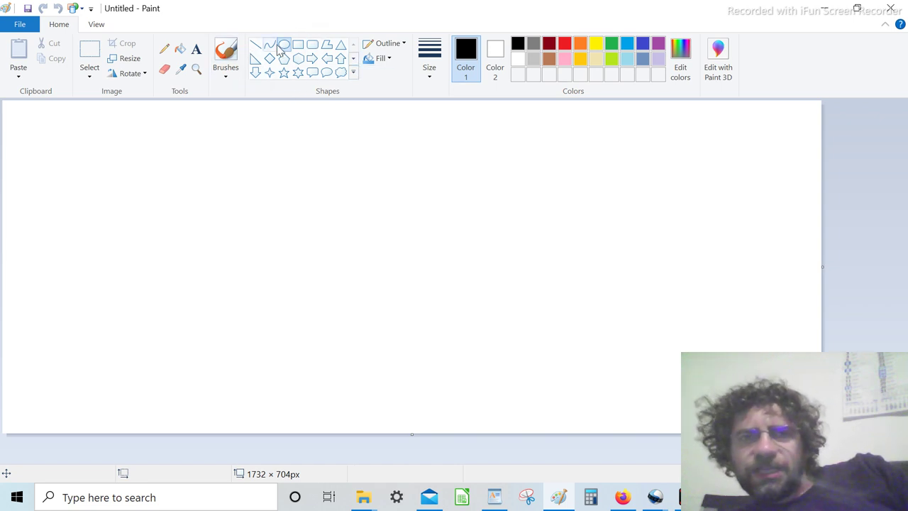
pyautogui.moveTo(109, 146); pyautogui.dragTo(179, 215)
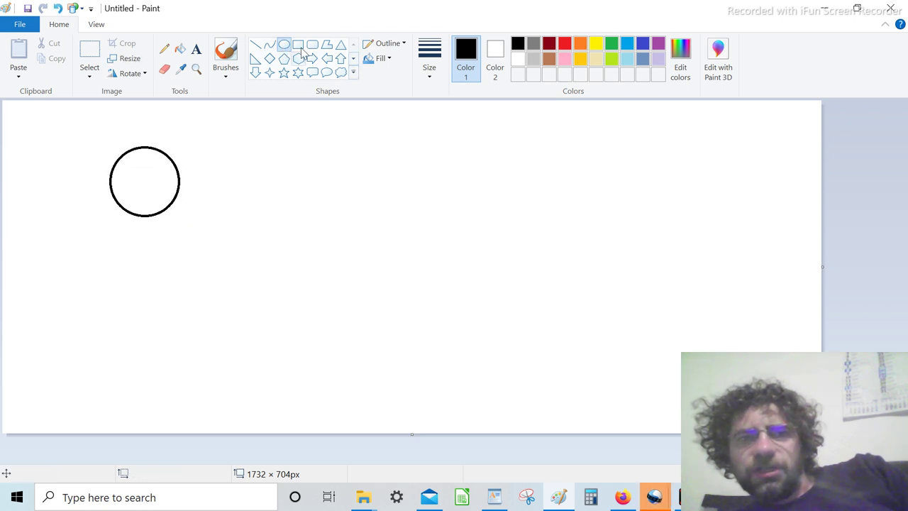
pyautogui.click(298, 45)
pyautogui.moveTo(211, 169); pyautogui.dragTo(307, 210)
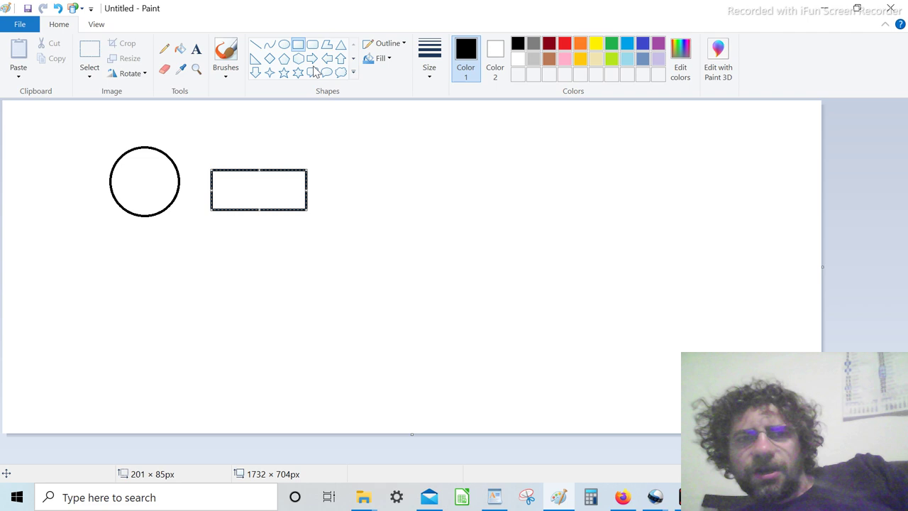
pyautogui.click(312, 43)
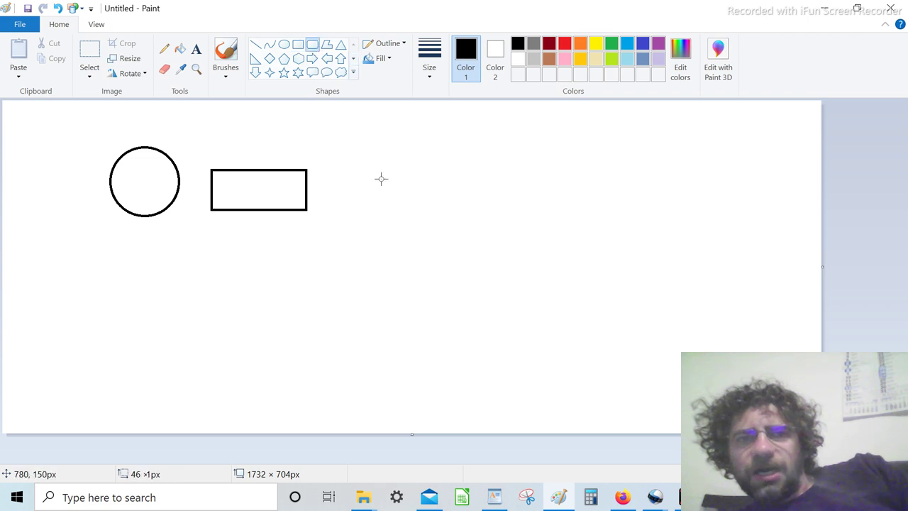
pyautogui.moveTo(349, 155); pyautogui.dragTo(488, 225)
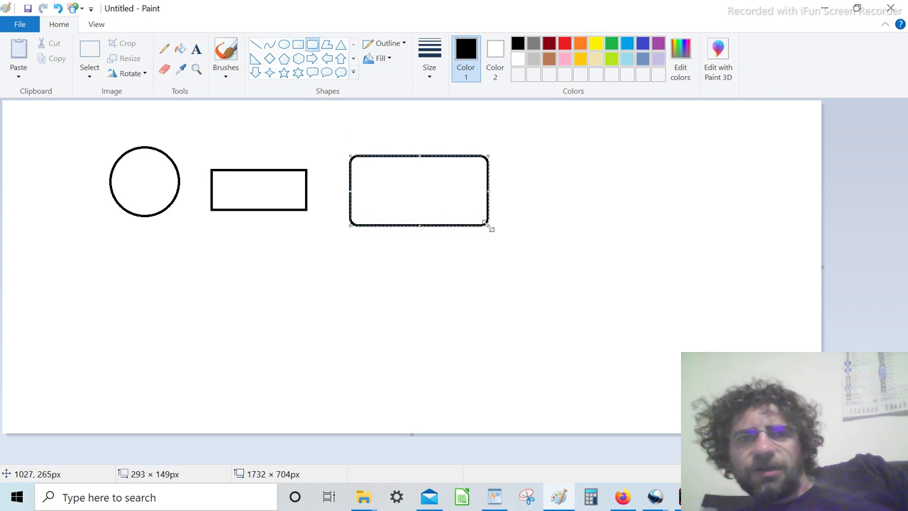
pyautogui.click(285, 275)
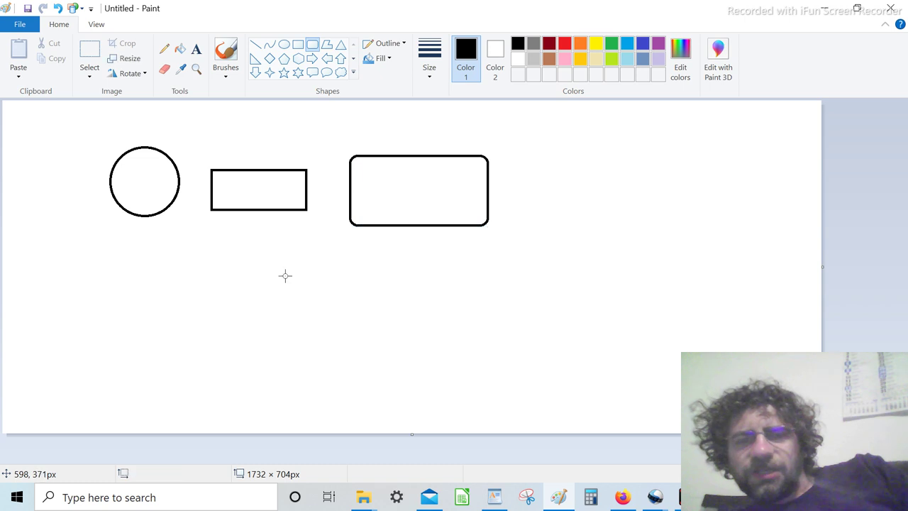
pyautogui.click(298, 44)
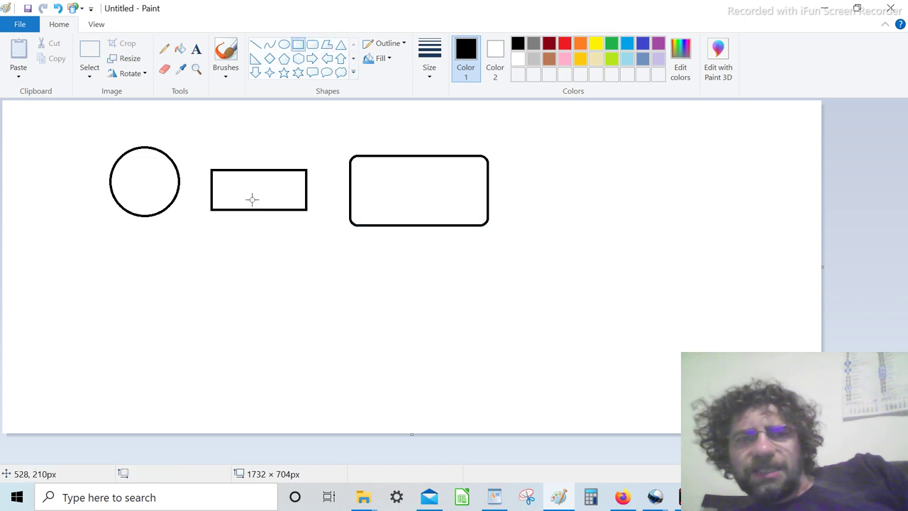
pyautogui.moveTo(210, 233); pyautogui.dragTo(261, 278)
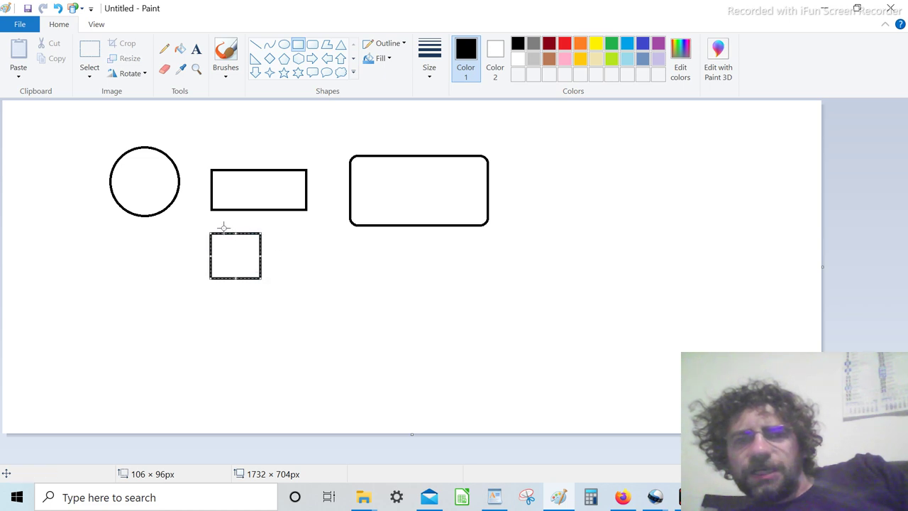
pyautogui.click(288, 298)
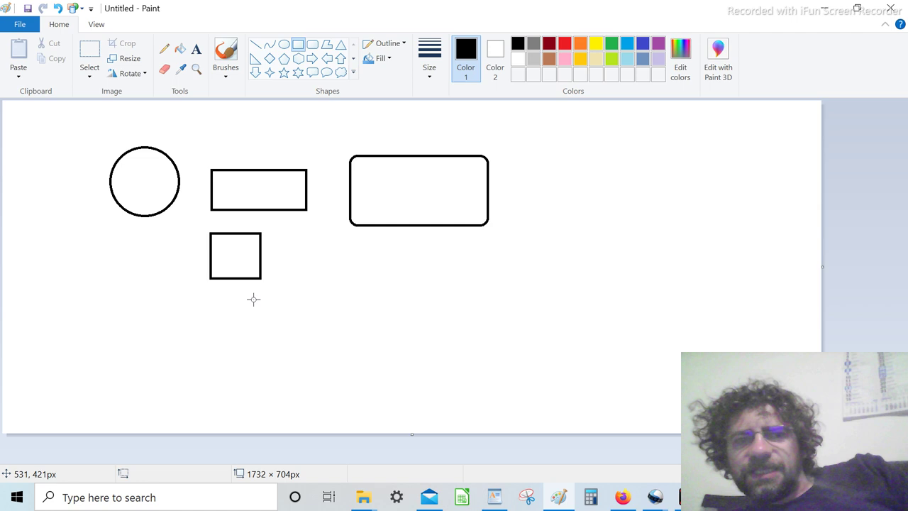
# Add a right triangle and a diamond to the right of the rounded rectangle.
pyautogui.click(256, 60)
pyautogui.moveTo(507, 139); pyautogui.dragTo(593, 212)
pyautogui.click(537, 247)
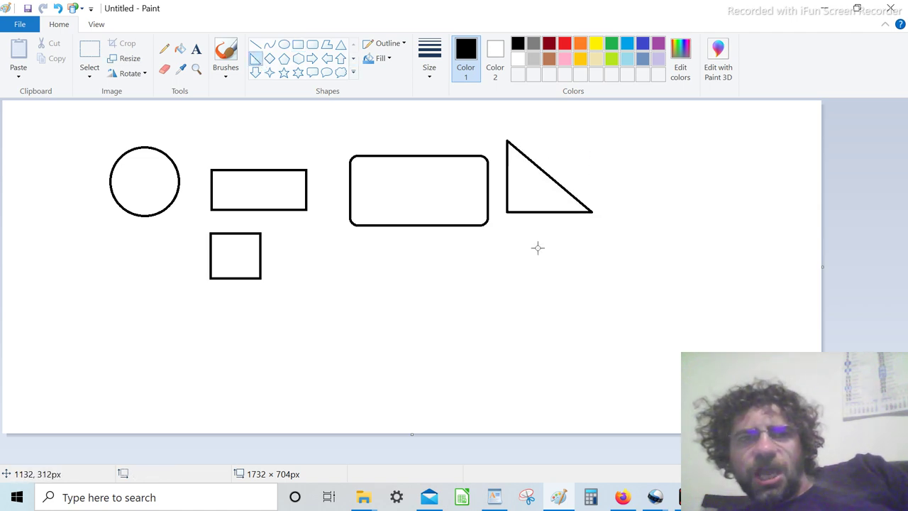
pyautogui.click(270, 59)
pyautogui.moveTo(624, 153); pyautogui.dragTo(698, 225)
pyautogui.click(584, 269)
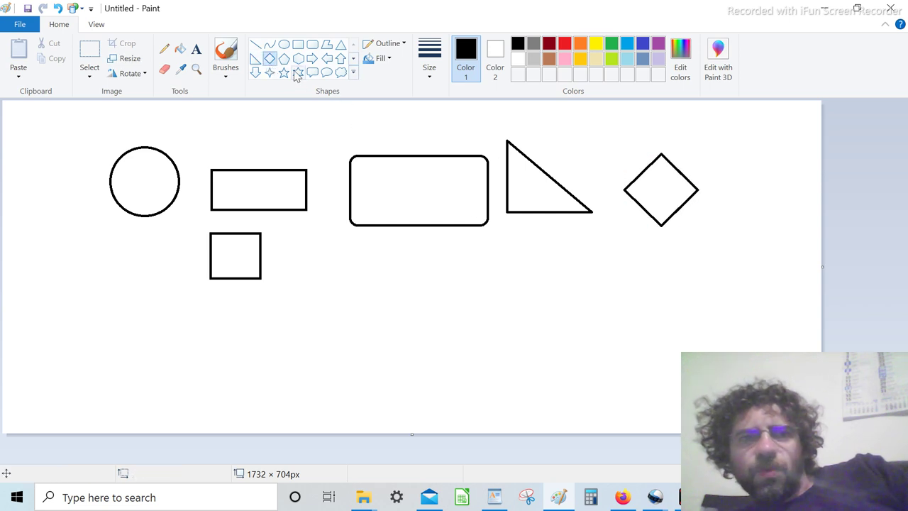
# Try a pentagon, hexagon and star, then remove all three with Delete and undo.
pyautogui.click(284, 58)
pyautogui.moveTo(705, 144); pyautogui.dragTo(774, 200)
pyautogui.click(717, 262)
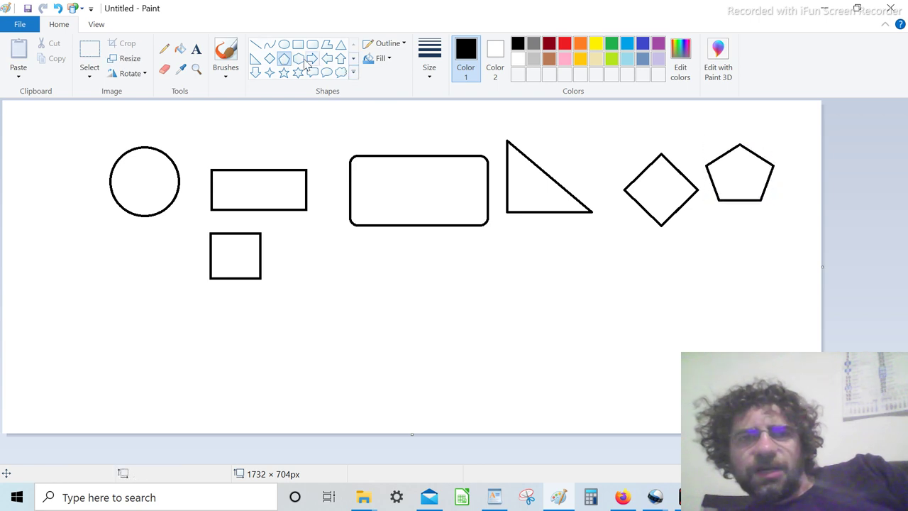
pyautogui.click(298, 60)
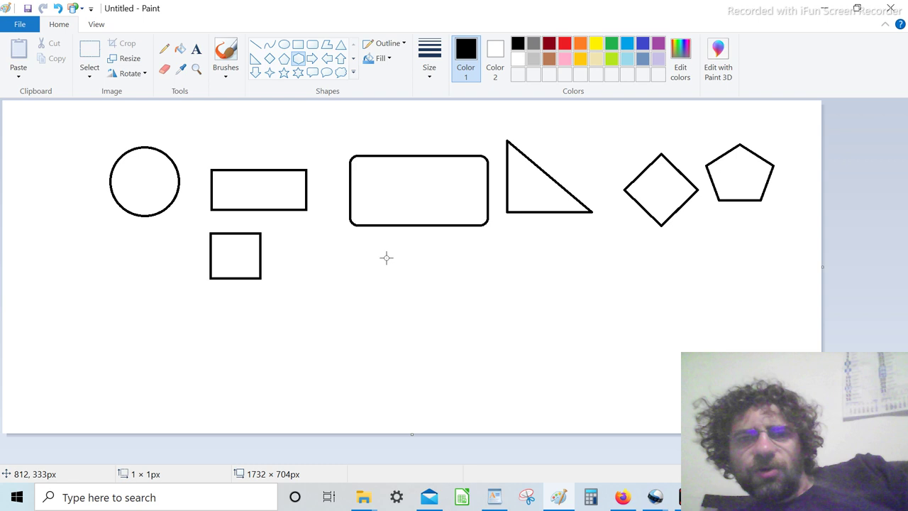
pyautogui.moveTo(387, 257); pyautogui.dragTo(457, 316)
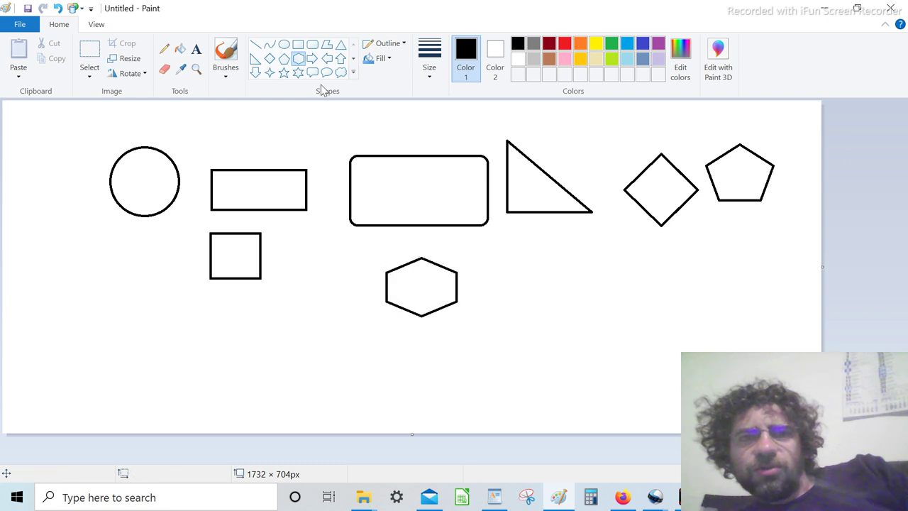
pyautogui.click(282, 73)
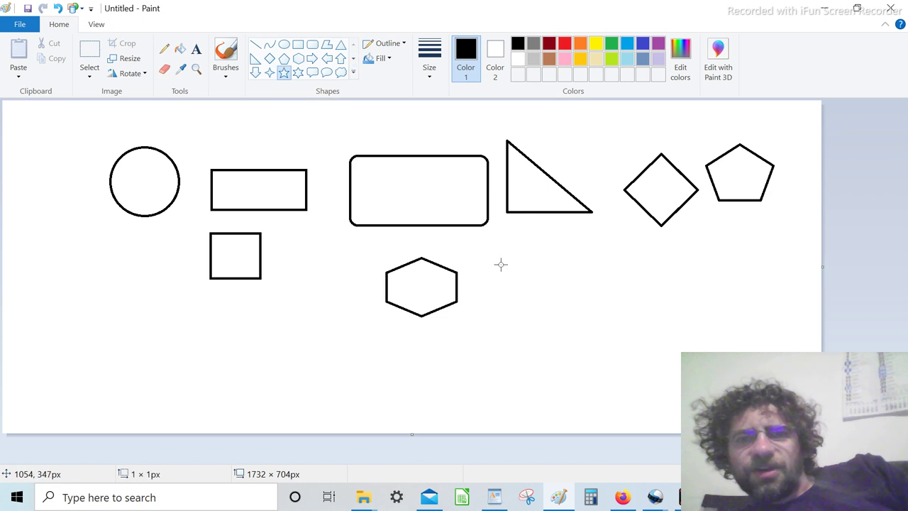
pyautogui.moveTo(500, 264); pyautogui.dragTo(565, 324)
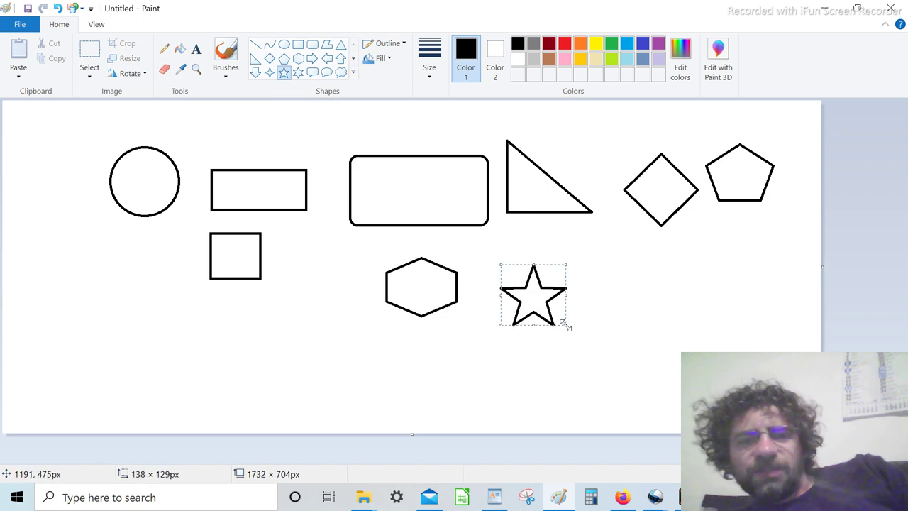
pyautogui.press('Delete')
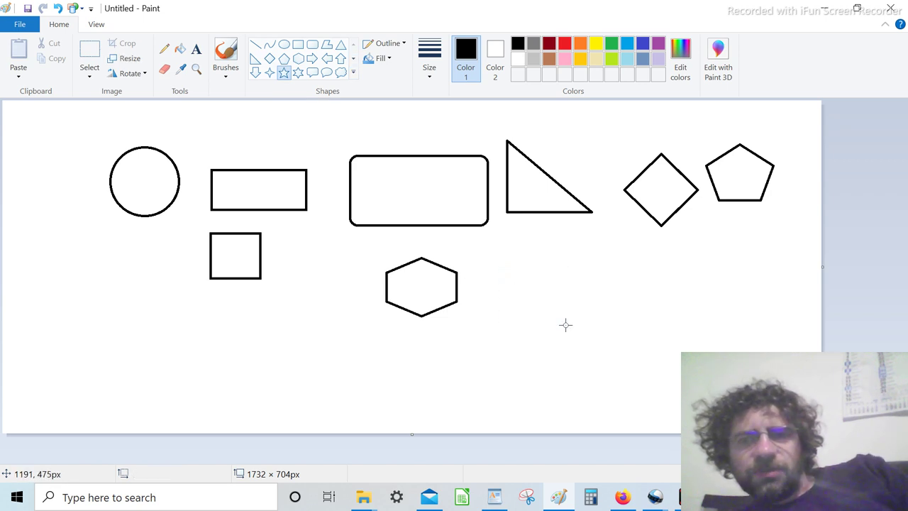
pyautogui.click(58, 9)
pyautogui.click(58, 9)
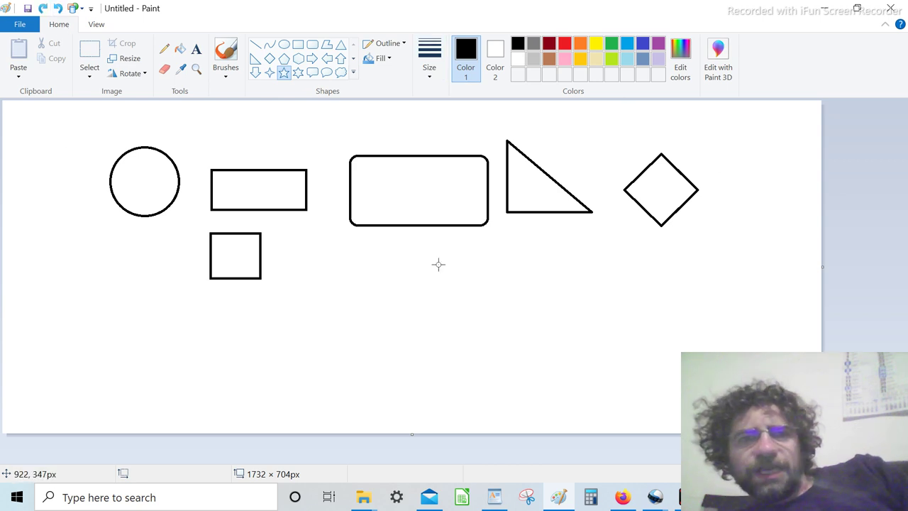
# Draw a straight line across the top of the canvas, cancelling a stray curve with Esc.
pyautogui.click(255, 46)
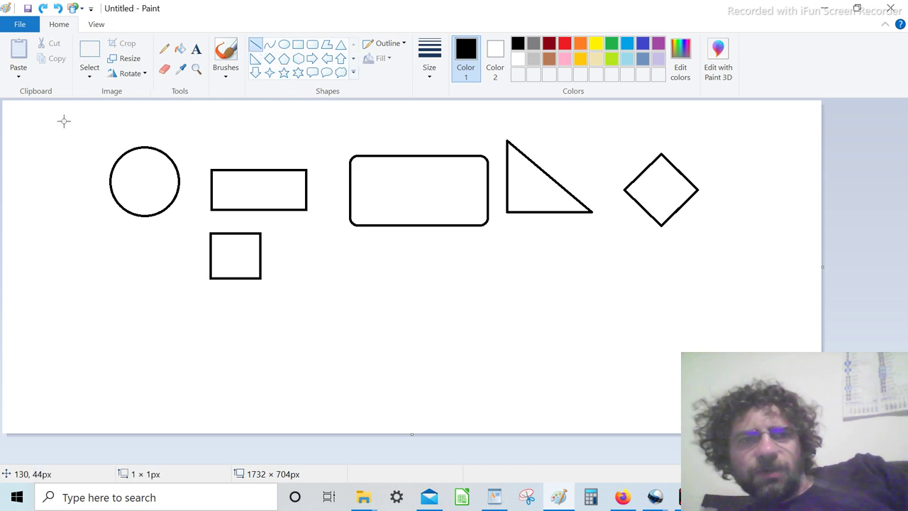
pyautogui.moveTo(64, 120); pyautogui.dragTo(255, 123)
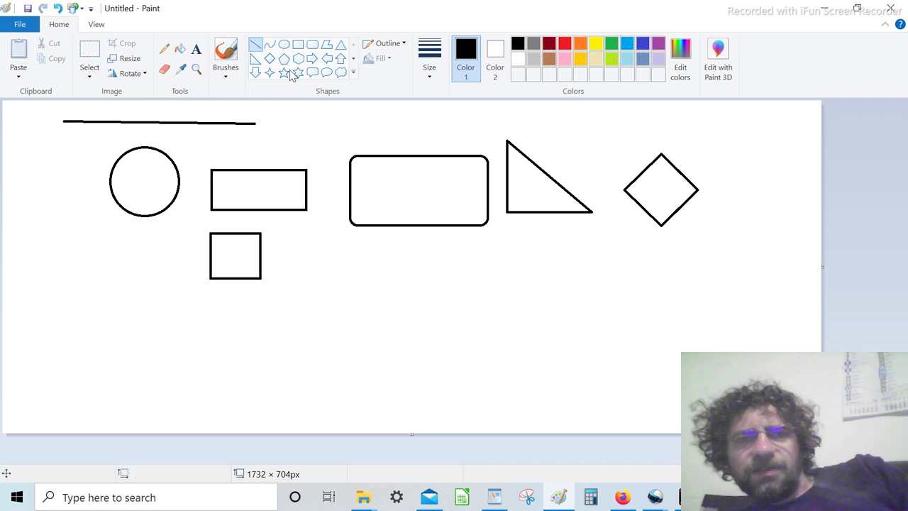
pyautogui.click(269, 45)
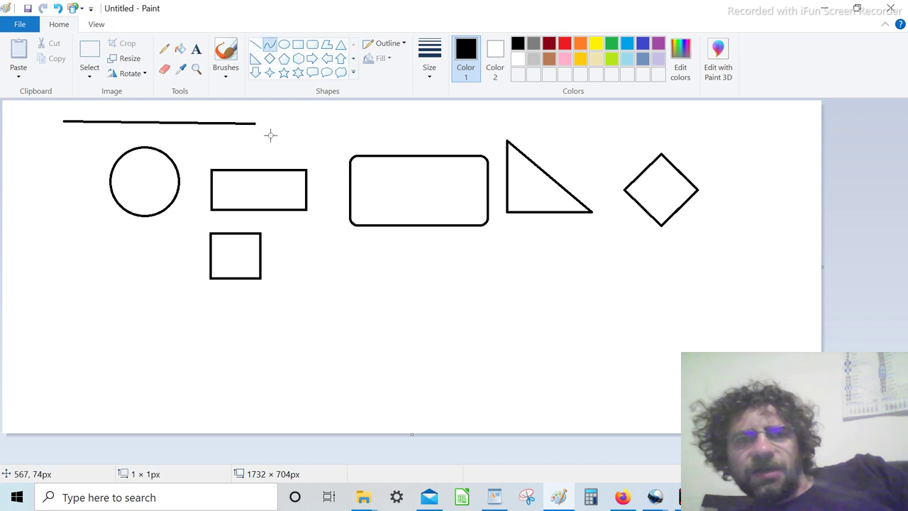
pyautogui.moveTo(271, 135); pyautogui.dragTo(315, 124)
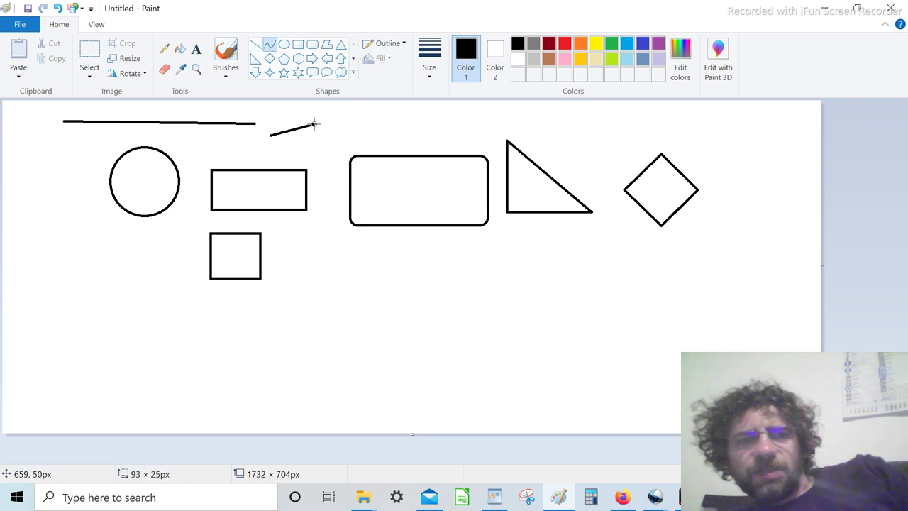
pyautogui.press('Escape')
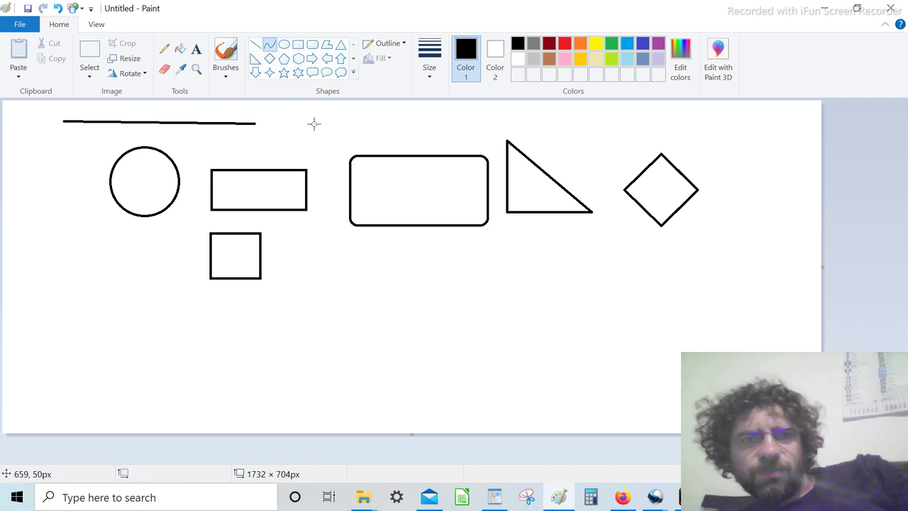
# Add a flat ellipse near the top centre and a thin pencil horizon line across the canvas.
pyautogui.click(283, 44)
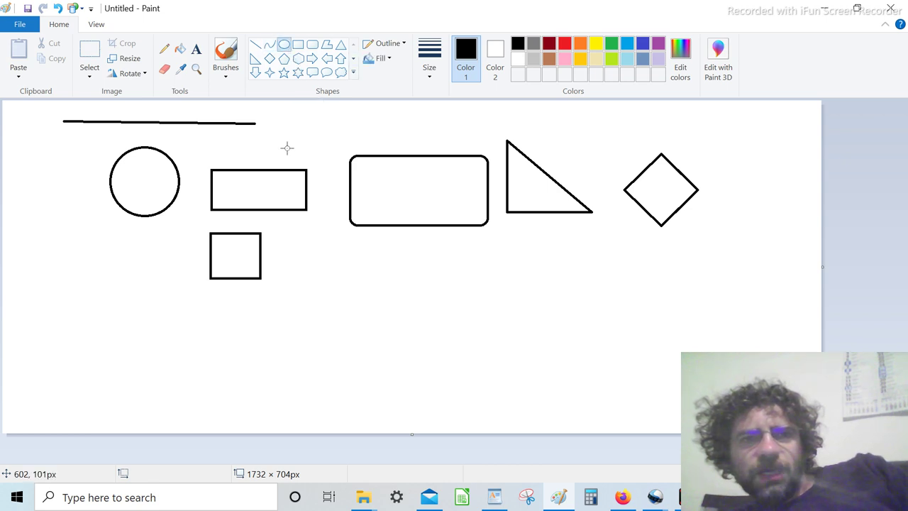
pyautogui.moveTo(297, 117); pyautogui.dragTo(397, 147)
pyautogui.click(421, 262)
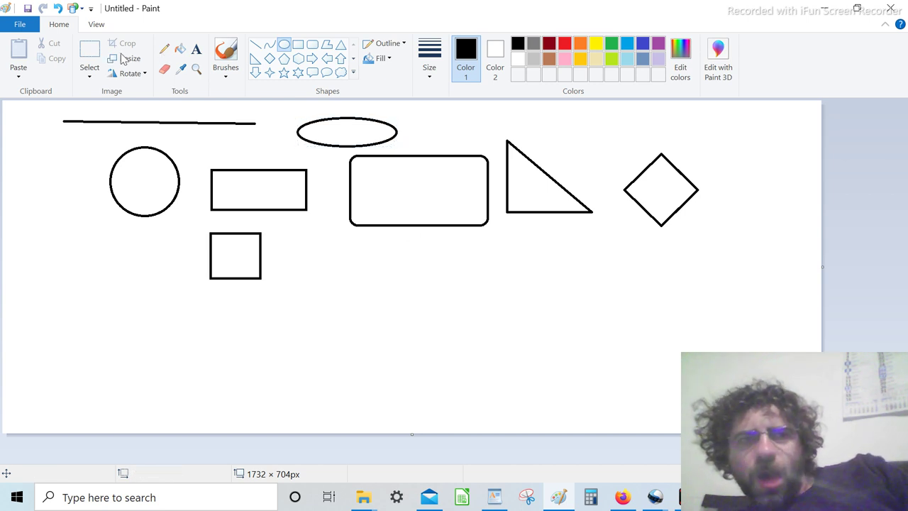
pyautogui.click(164, 49)
pyautogui.moveTo(23, 280)
pyautogui.mouseDown()
pyautogui.moveTo(269, 283)
pyautogui.moveTo(483, 252)
pyautogui.moveTo(713, 258)
pyautogui.moveTo(846, 248)
pyautogui.moveTo(832, 257)
pyautogui.mouseUp()
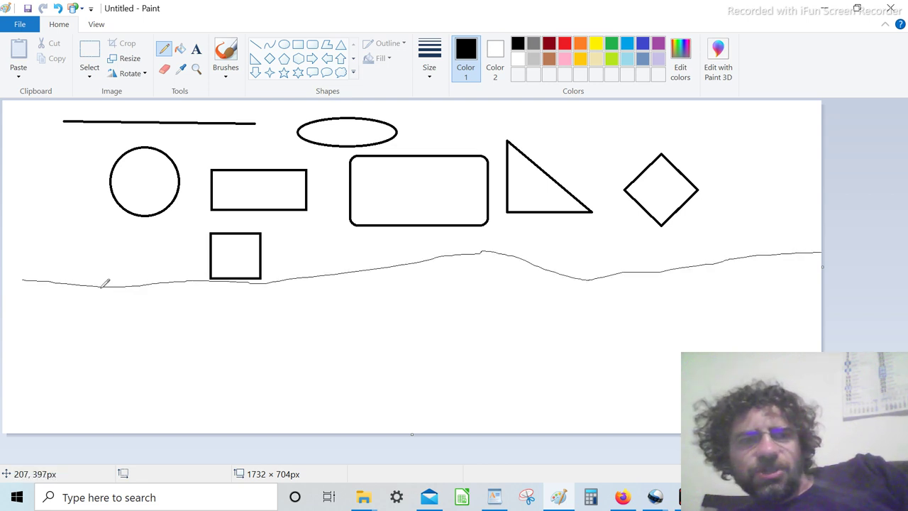
# Pencil-sketch the extended horizon, a mountain peak, a house, a standing figure with head, and a boat.
pyautogui.moveTo(104, 283)
pyautogui.mouseDown()
pyautogui.moveTo(13, 276)
pyautogui.moveTo(2, 295)
pyautogui.mouseUp()
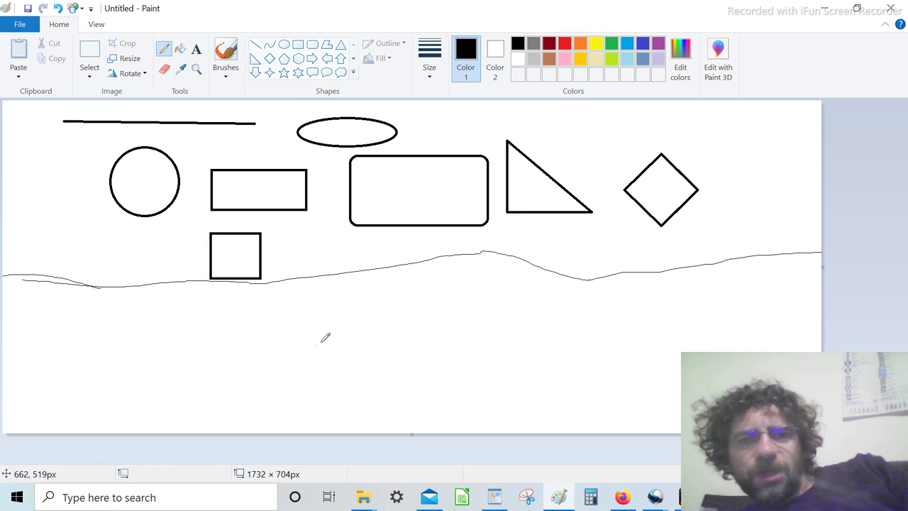
pyautogui.moveTo(316, 345)
pyautogui.mouseDown()
pyautogui.moveTo(401, 321)
pyautogui.moveTo(525, 351)
pyautogui.moveTo(638, 322)
pyautogui.moveTo(755, 318)
pyautogui.moveTo(738, 310)
pyautogui.moveTo(492, 311)
pyautogui.moveTo(212, 332)
pyautogui.moveTo(312, 362)
pyautogui.mouseUp()
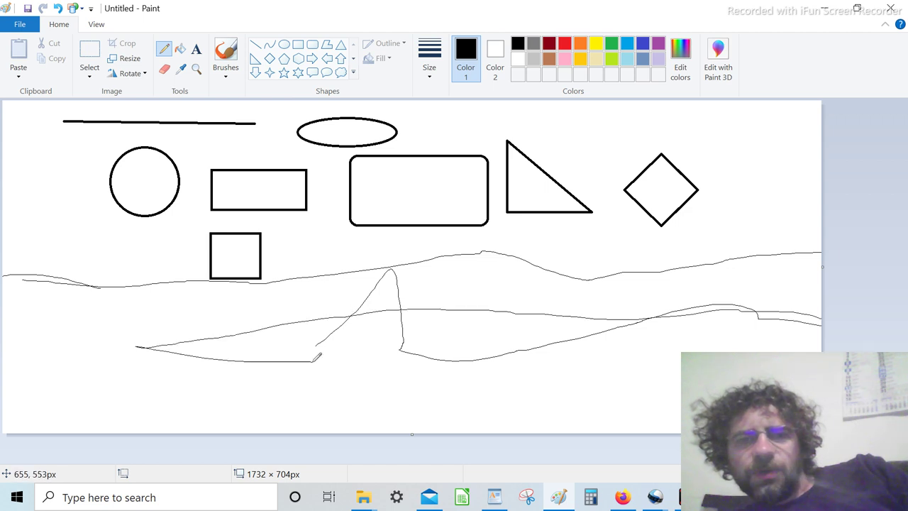
pyautogui.moveTo(506, 394)
pyautogui.mouseDown()
pyautogui.moveTo(559, 298)
pyautogui.moveTo(601, 346)
pyautogui.moveTo(585, 404)
pyautogui.moveTo(507, 391)
pyautogui.moveTo(524, 394)
pyautogui.moveTo(440, 414)
pyautogui.moveTo(418, 432)
pyautogui.mouseUp()
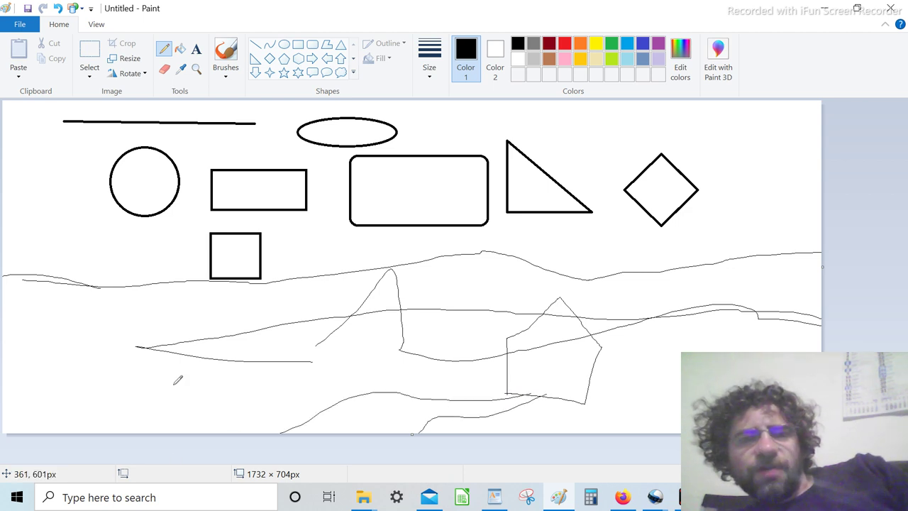
pyautogui.moveTo(173, 383)
pyautogui.mouseDown()
pyautogui.moveTo(167, 321)
pyautogui.moveTo(153, 319)
pyautogui.moveTo(149, 380)
pyautogui.mouseUp()
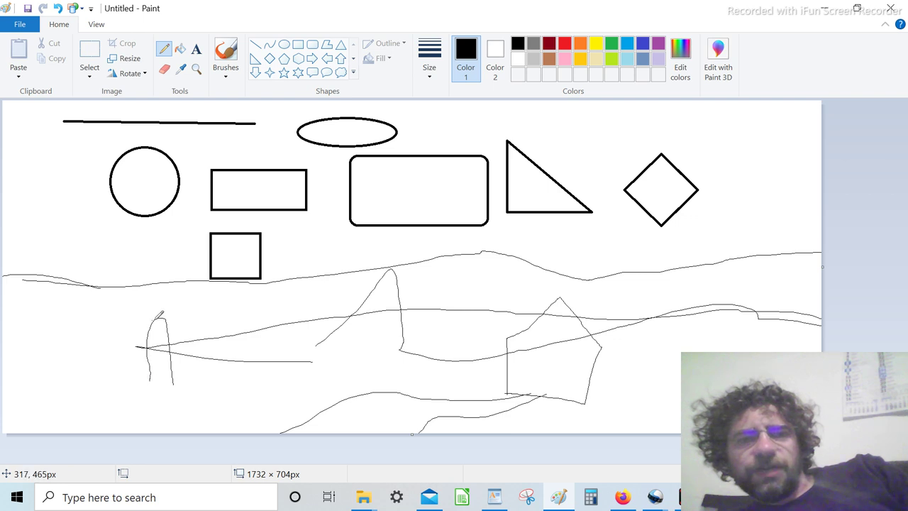
pyautogui.moveTo(151, 309); pyautogui.dragTo(151, 317)
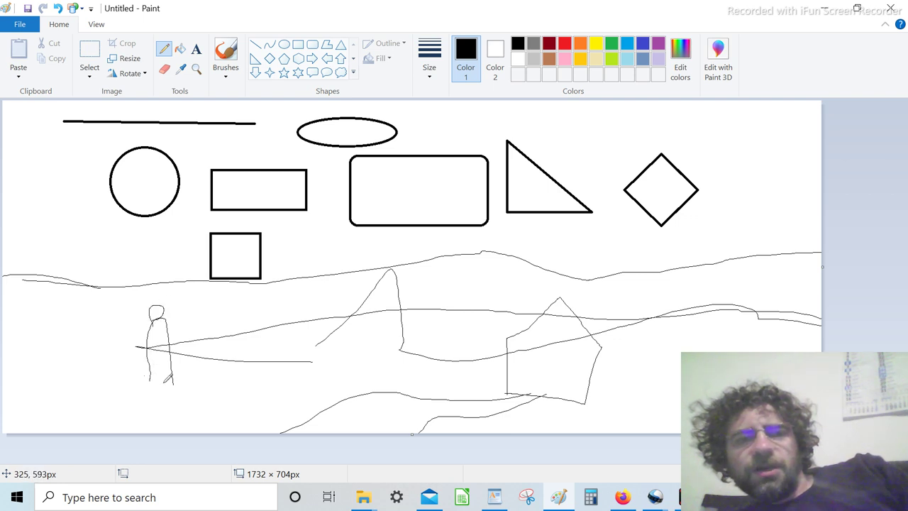
pyautogui.moveTo(145, 375); pyautogui.dragTo(197, 376)
pyautogui.moveTo(289, 385)
pyautogui.mouseDown()
pyautogui.moveTo(249, 359)
pyautogui.moveTo(228, 386)
pyautogui.moveTo(182, 403)
pyautogui.moveTo(189, 418)
pyautogui.moveTo(308, 385)
pyautogui.moveTo(283, 381)
pyautogui.moveTo(293, 405)
pyautogui.moveTo(283, 393)
pyautogui.moveTo(226, 410)
pyautogui.mouseUp()
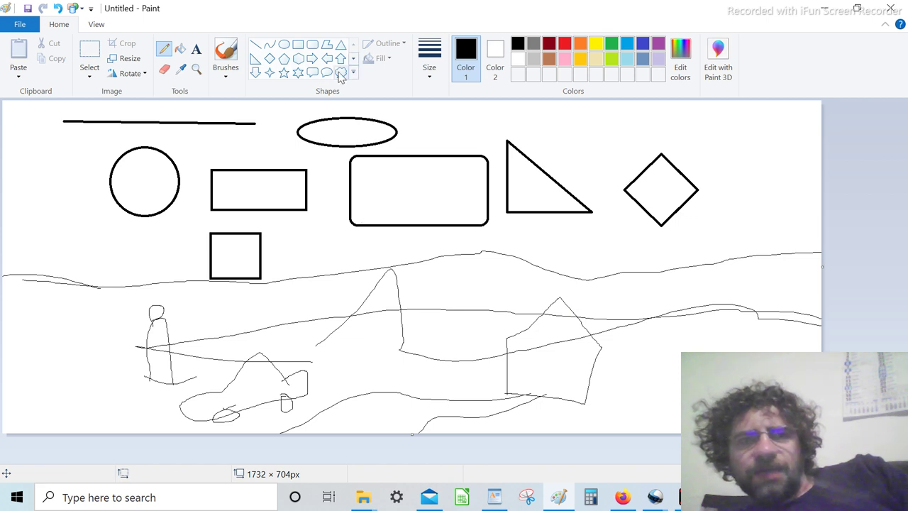
pyautogui.click(256, 44)
pyautogui.click(165, 53)
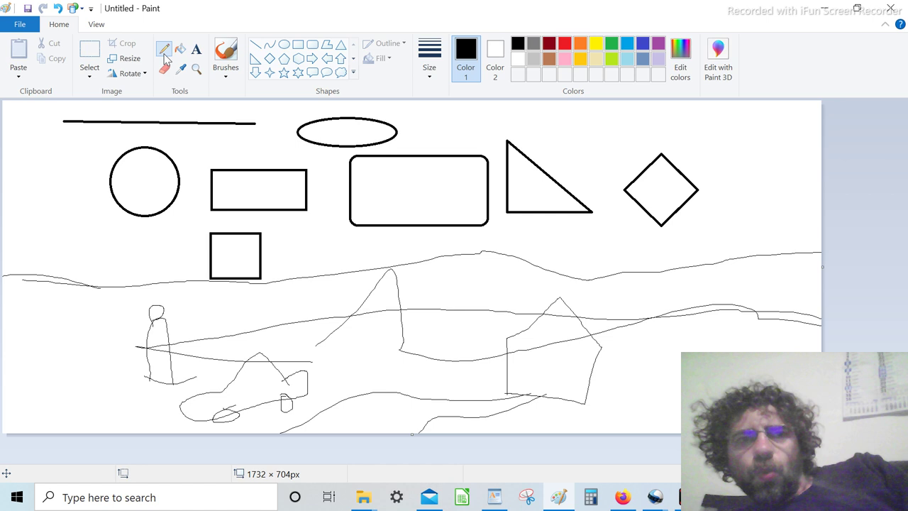
# Switch the pencil to a thicker line width and boldly trace the house roof and mountain peak.
pyautogui.click(284, 45)
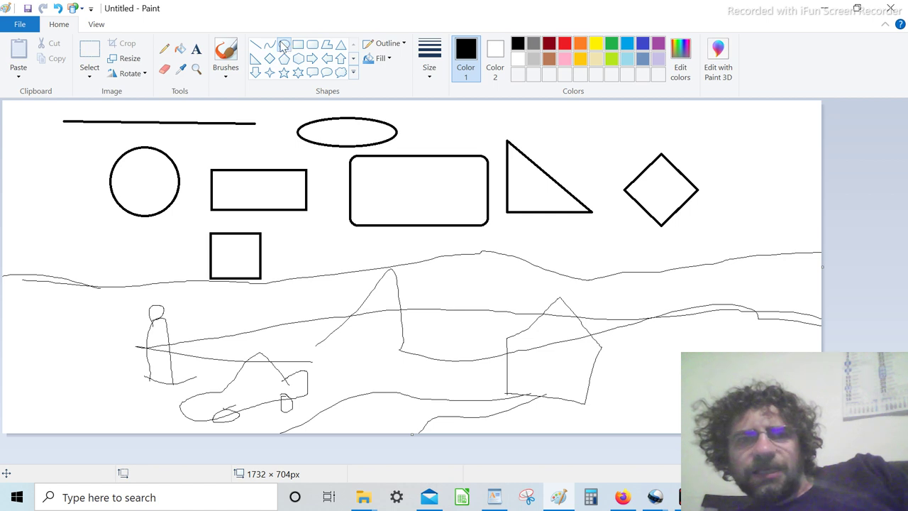
pyautogui.click(164, 48)
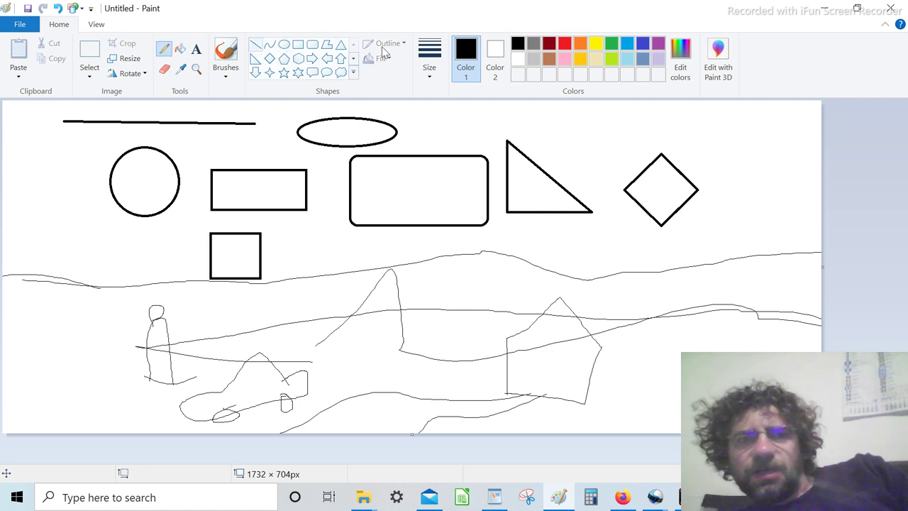
pyautogui.click(429, 58)
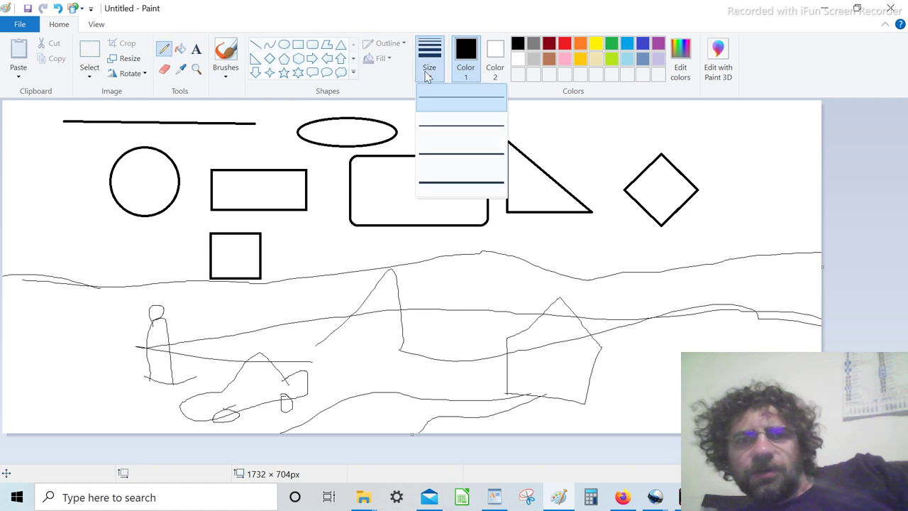
pyautogui.click(449, 153)
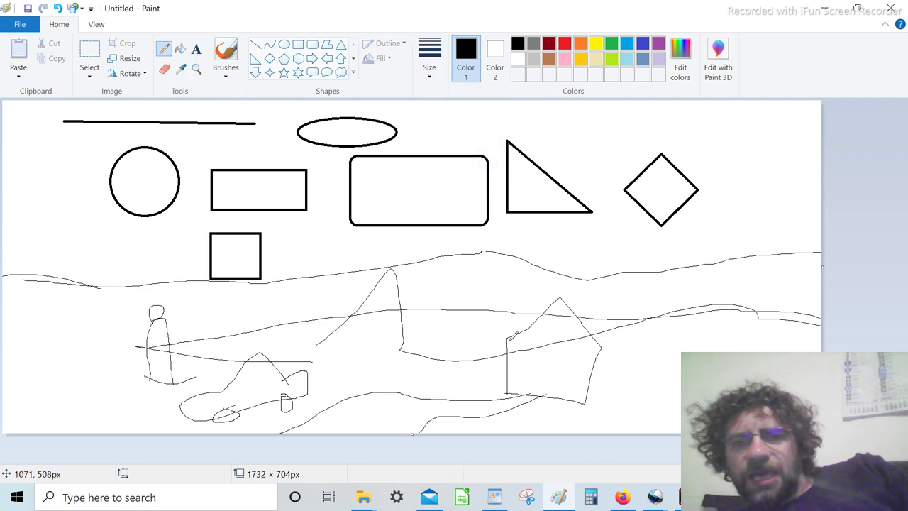
pyautogui.moveTo(510, 341)
pyautogui.mouseDown()
pyautogui.moveTo(561, 298)
pyautogui.moveTo(599, 345)
pyautogui.moveTo(549, 336)
pyautogui.moveTo(536, 315)
pyautogui.moveTo(512, 333)
pyautogui.moveTo(505, 392)
pyautogui.moveTo(587, 397)
pyautogui.moveTo(591, 341)
pyautogui.moveTo(507, 347)
pyautogui.mouseUp()
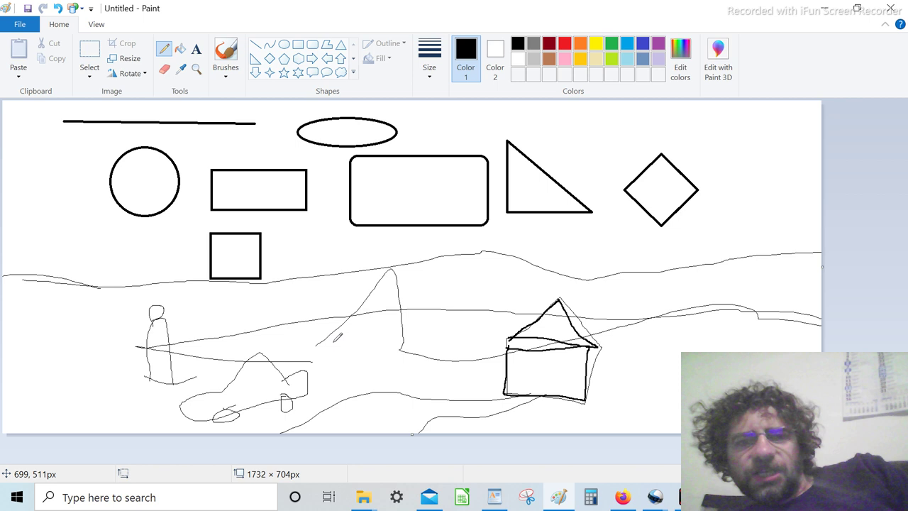
pyautogui.moveTo(333, 341)
pyautogui.mouseDown()
pyautogui.moveTo(391, 263)
pyautogui.moveTo(394, 343)
pyautogui.moveTo(330, 343)
pyautogui.mouseUp()
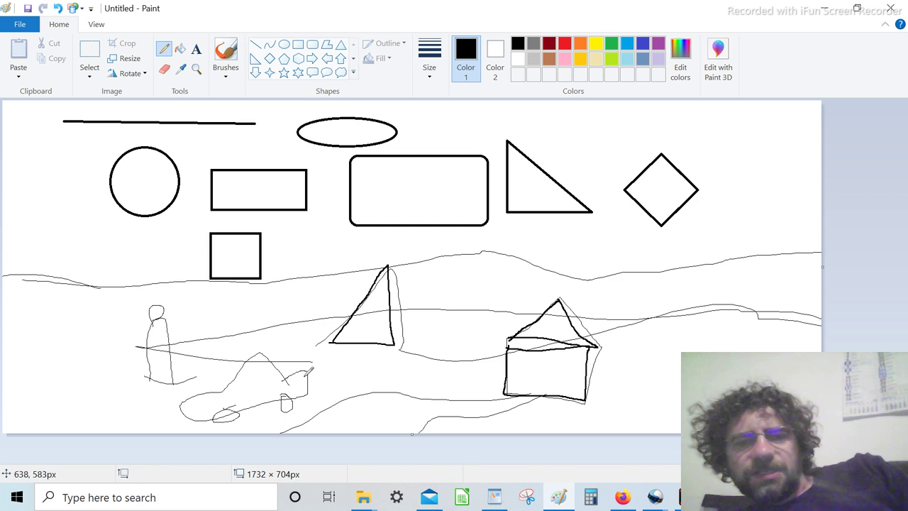
# Retrace the boat, the standing figure and its head, a ground line, and the house base boldly.
pyautogui.moveTo(305, 376)
pyautogui.mouseDown()
pyautogui.moveTo(242, 381)
pyautogui.moveTo(187, 404)
pyautogui.moveTo(222, 417)
pyautogui.moveTo(270, 404)
pyautogui.moveTo(302, 379)
pyautogui.moveTo(274, 417)
pyautogui.moveTo(280, 396)
pyautogui.mouseUp()
pyautogui.moveTo(250, 402)
pyautogui.mouseDown()
pyautogui.moveTo(259, 406)
pyautogui.moveTo(223, 429)
pyautogui.moveTo(252, 352)
pyautogui.moveTo(268, 375)
pyautogui.moveTo(231, 381)
pyautogui.mouseUp()
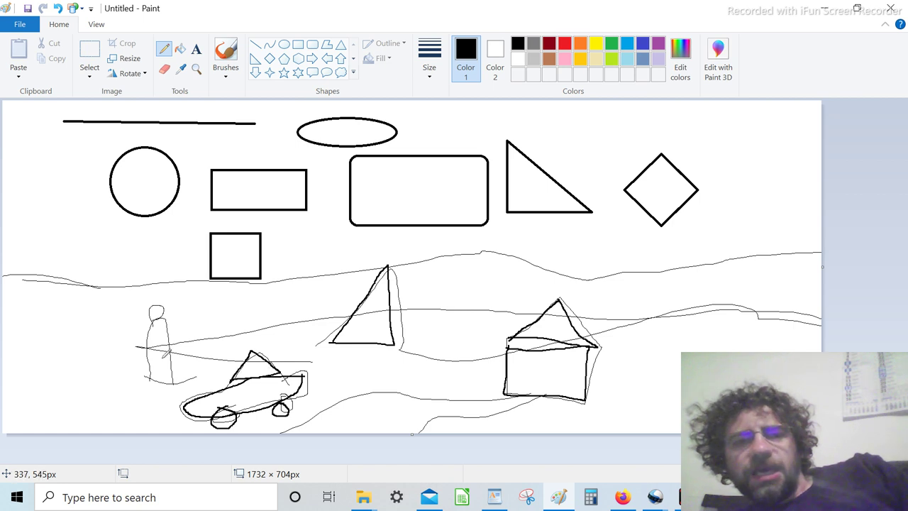
pyautogui.moveTo(157, 334)
pyautogui.mouseDown()
pyautogui.moveTo(148, 365)
pyautogui.moveTo(160, 387)
pyautogui.moveTo(172, 381)
pyautogui.moveTo(154, 325)
pyautogui.mouseUp()
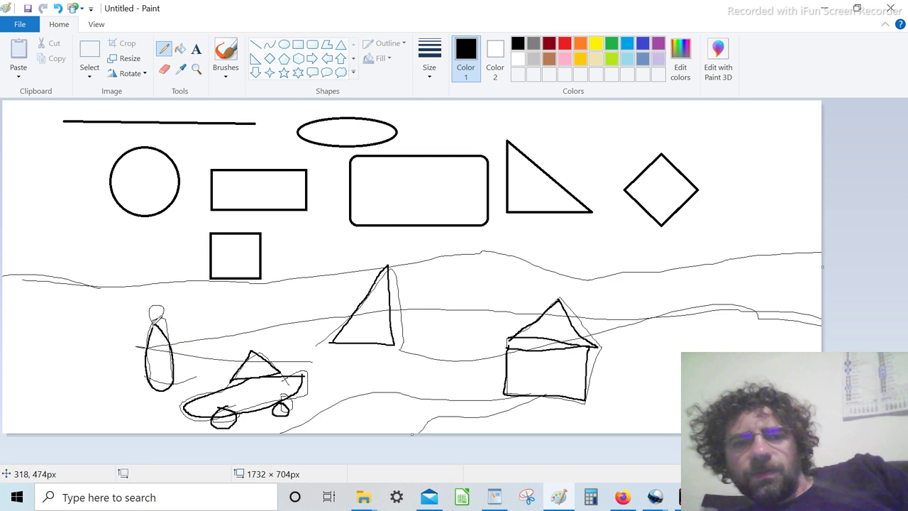
pyautogui.moveTo(136, 387); pyautogui.dragTo(193, 387)
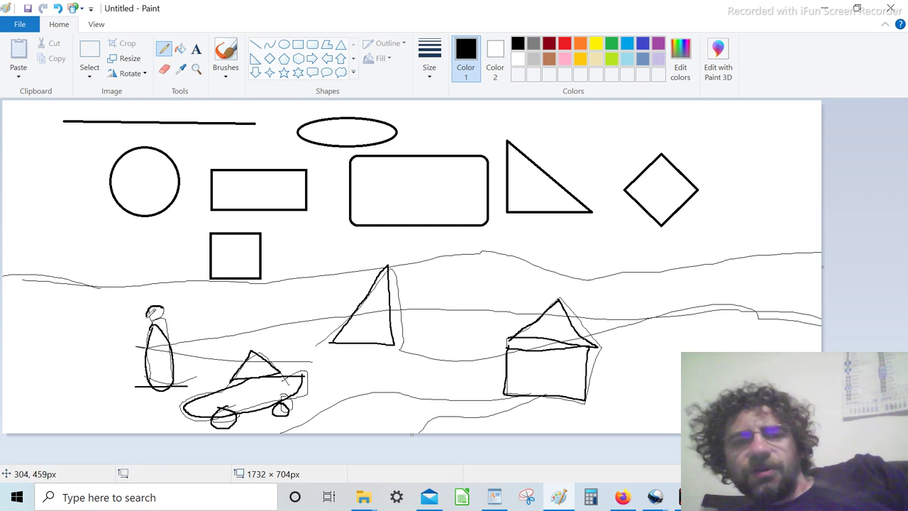
pyautogui.moveTo(147, 319)
pyautogui.mouseDown()
pyautogui.moveTo(155, 325)
pyautogui.moveTo(167, 298)
pyautogui.mouseUp()
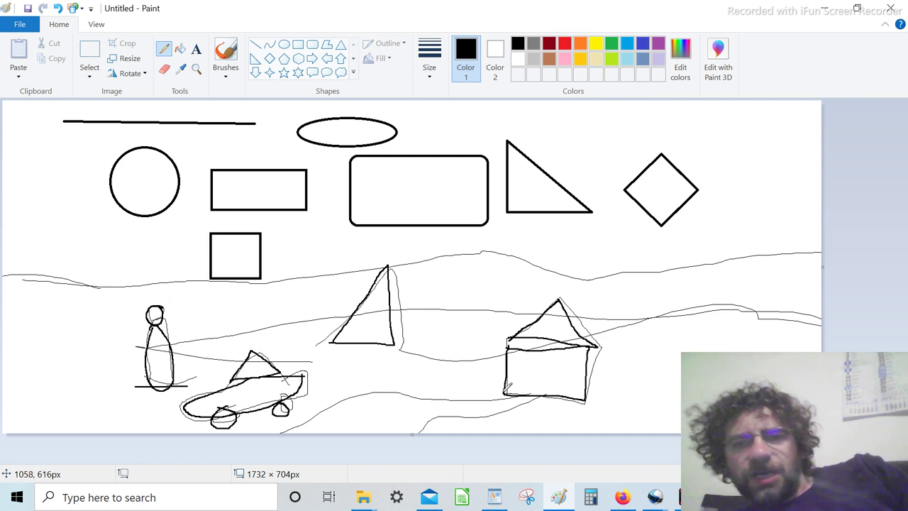
pyautogui.moveTo(509, 390)
pyautogui.mouseDown()
pyautogui.moveTo(402, 399)
pyautogui.moveTo(429, 418)
pyautogui.moveTo(529, 398)
pyautogui.mouseUp()
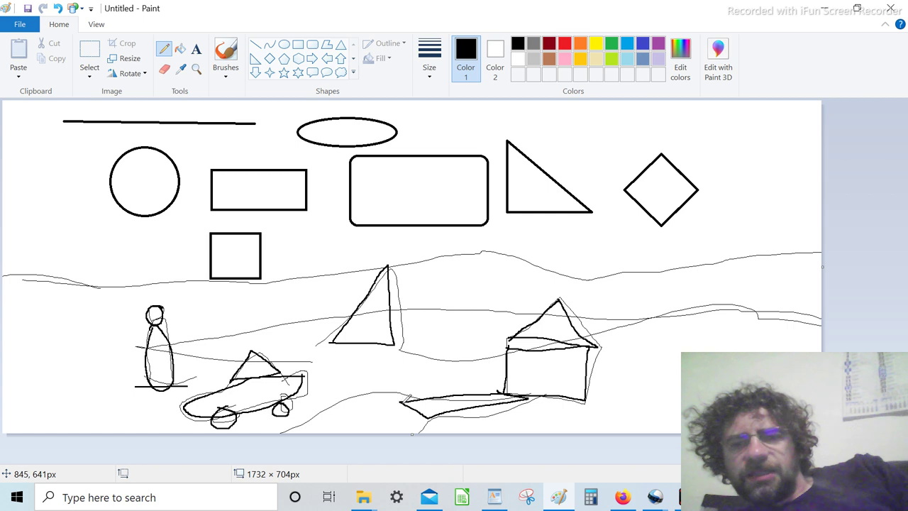
pyautogui.moveTo(402, 401)
pyautogui.mouseDown()
pyautogui.moveTo(369, 389)
pyautogui.moveTo(312, 405)
pyautogui.moveTo(356, 451)
pyautogui.moveTo(377, 450)
pyautogui.moveTo(412, 431)
pyautogui.moveTo(395, 389)
pyautogui.mouseUp()
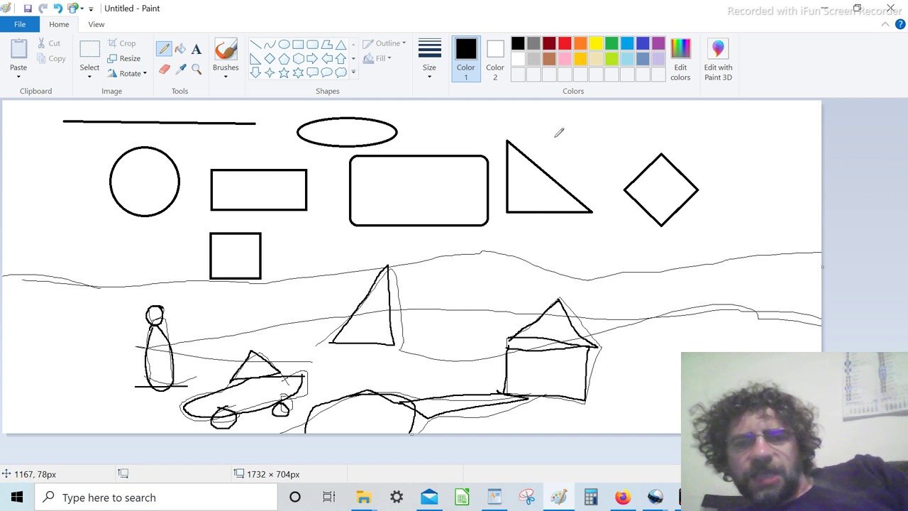
# Fill the house roof, the sail and the top-right triangle with green.
pyautogui.click(611, 44)
pyautogui.click(180, 49)
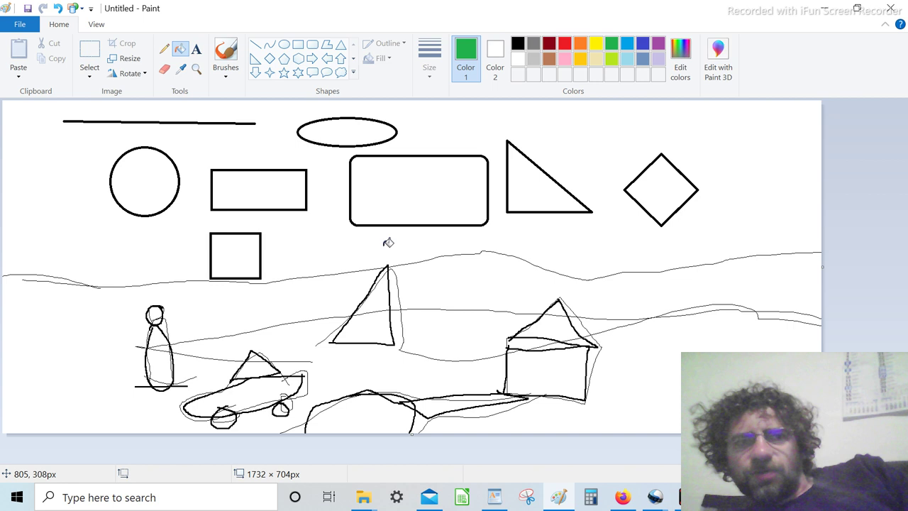
pyautogui.click(546, 320)
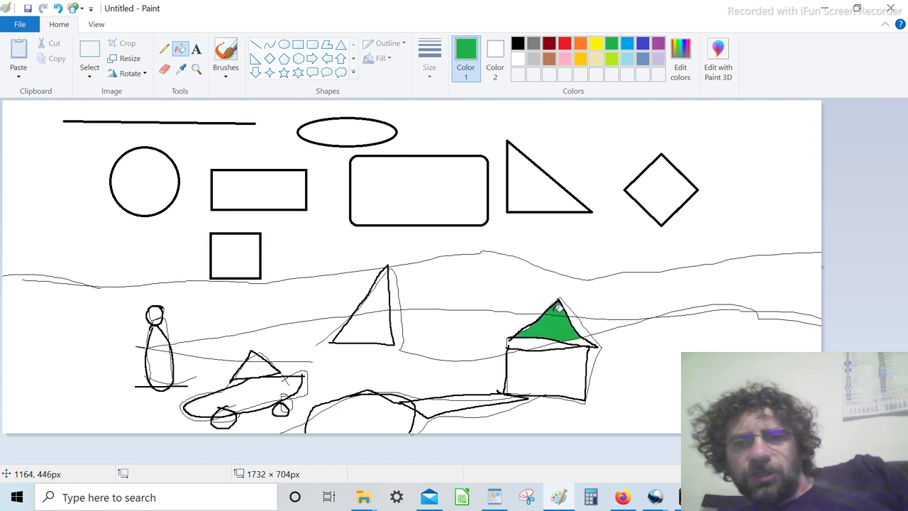
pyautogui.click(582, 339)
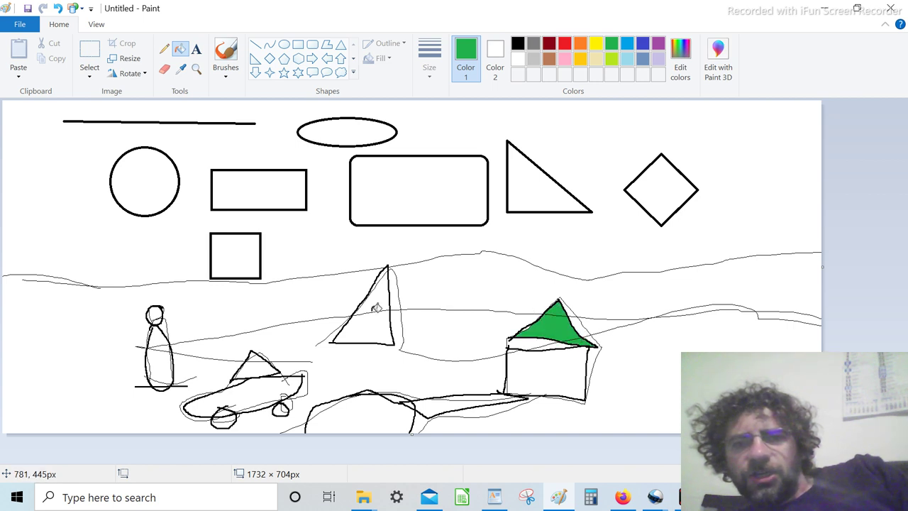
pyautogui.click(376, 307)
pyautogui.click(380, 294)
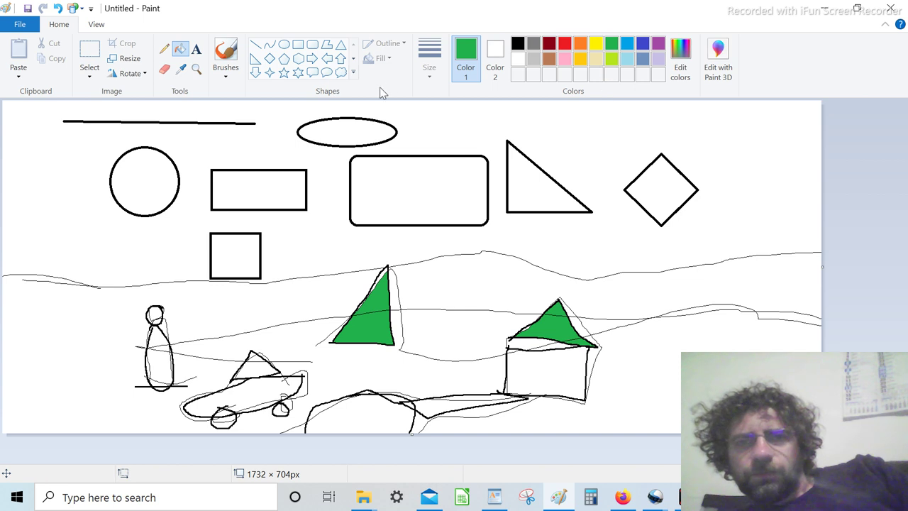
pyautogui.click(568, 197)
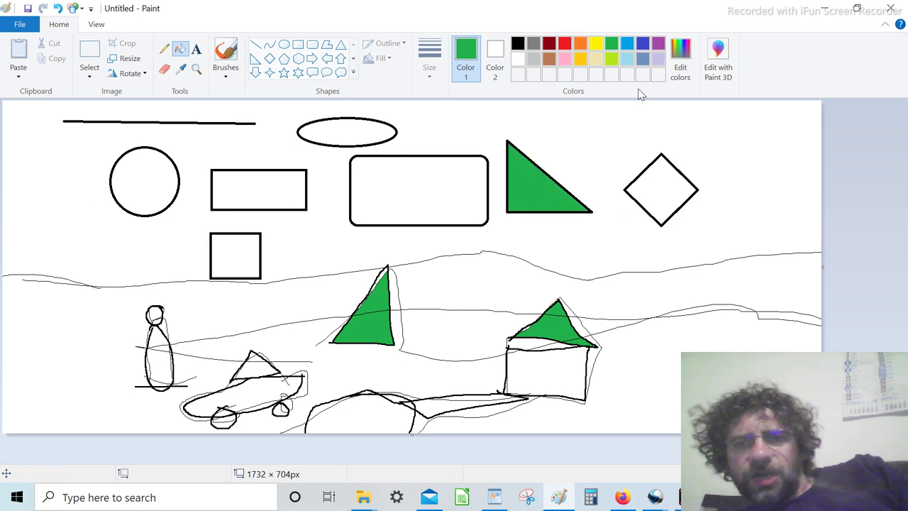
# Fill the top rectangle, the house box and the boat beside the house red.
pyautogui.click(565, 46)
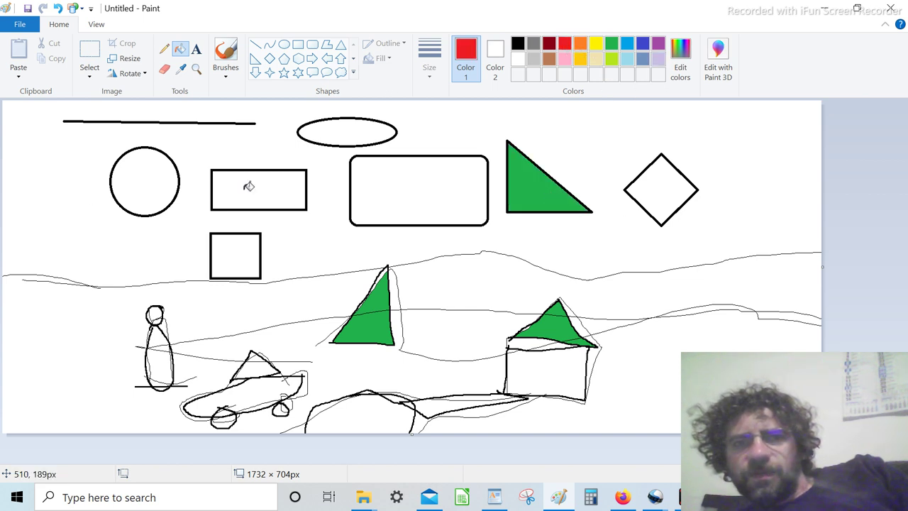
pyautogui.click(248, 186)
pyautogui.click(561, 370)
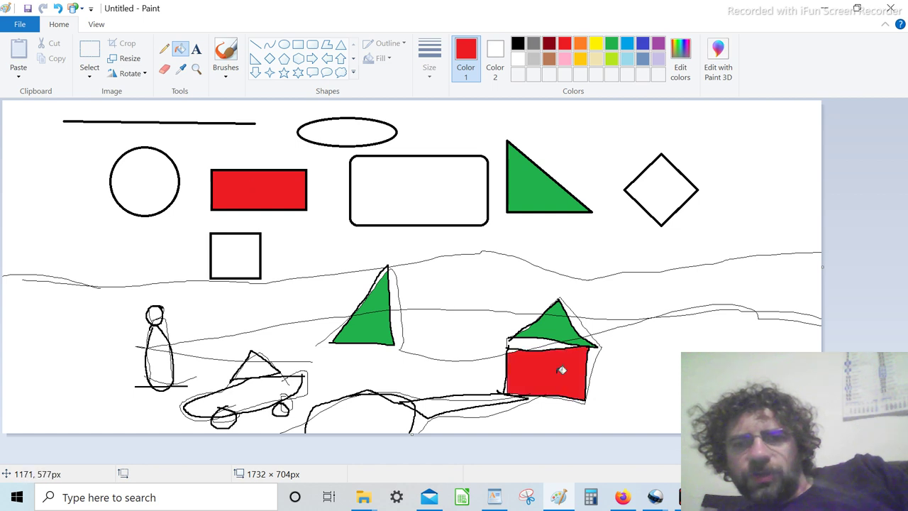
pyautogui.click(466, 398)
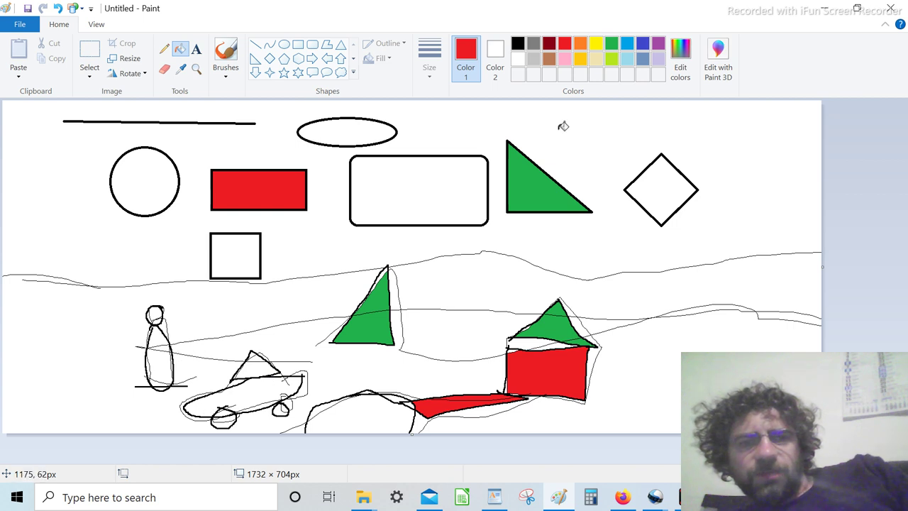
# Fill the upper-left circle, the car's rear wheel and the stick figure's head yellow.
pyautogui.click(596, 43)
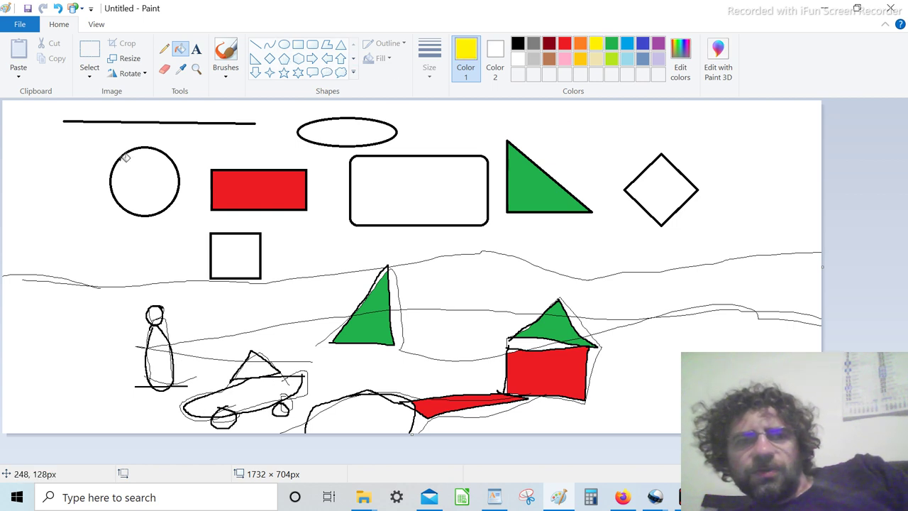
pyautogui.click(154, 167)
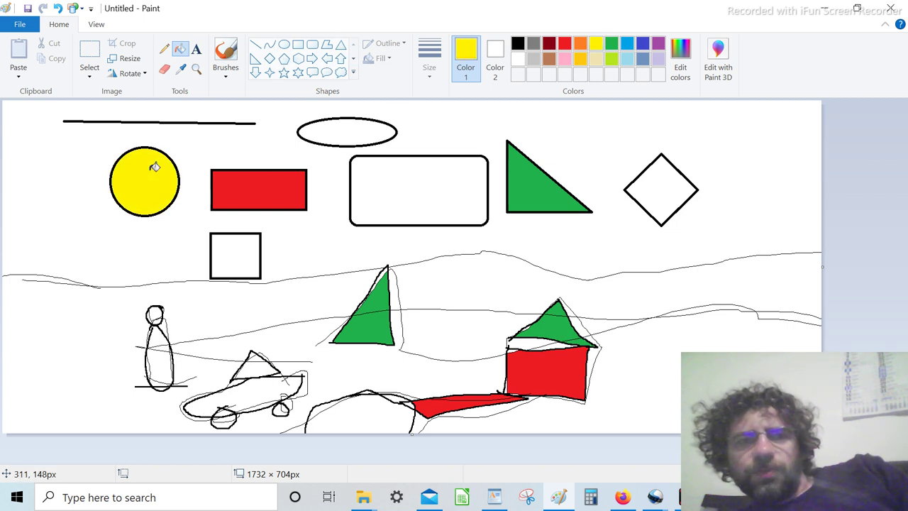
pyautogui.click(224, 420)
pyautogui.click(227, 412)
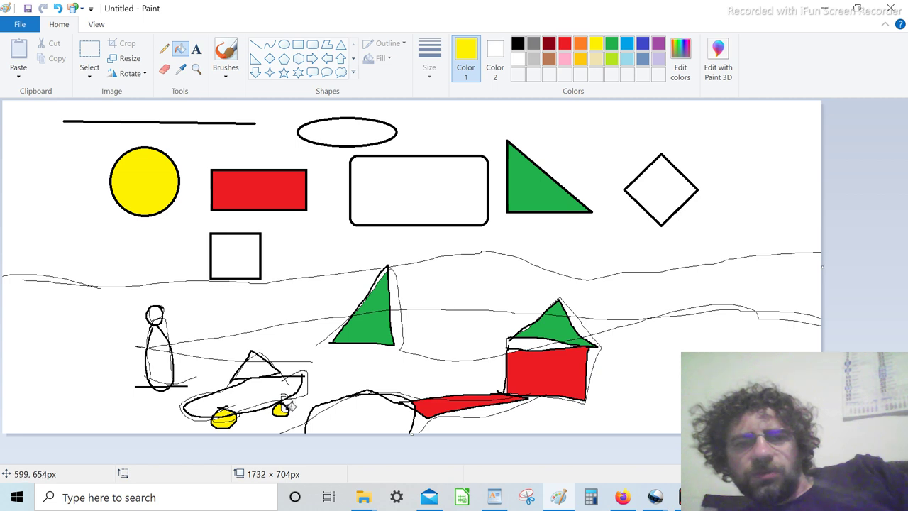
pyautogui.click(158, 313)
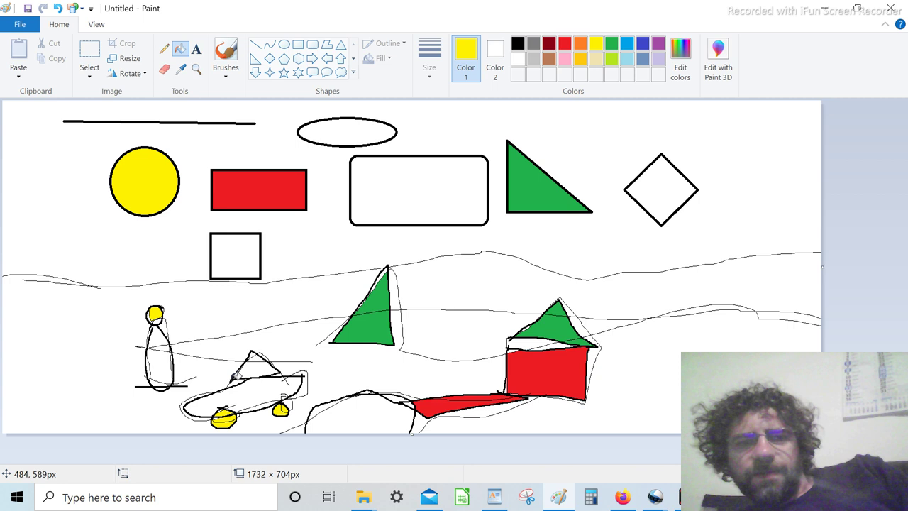
# Fill the ellipse, car body, figure's body and bottom mound blue, and the car's triangle green.
pyautogui.click(627, 43)
pyautogui.click(357, 128)
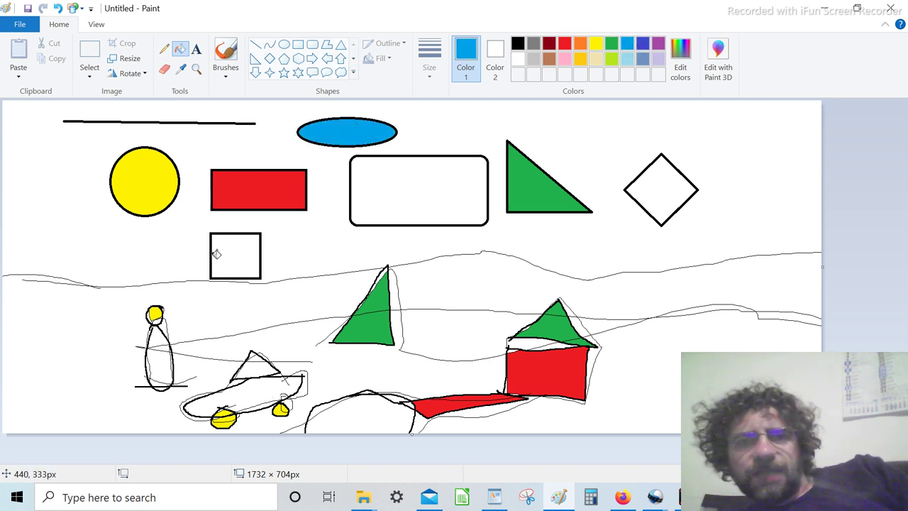
pyautogui.click(248, 385)
pyautogui.click(167, 365)
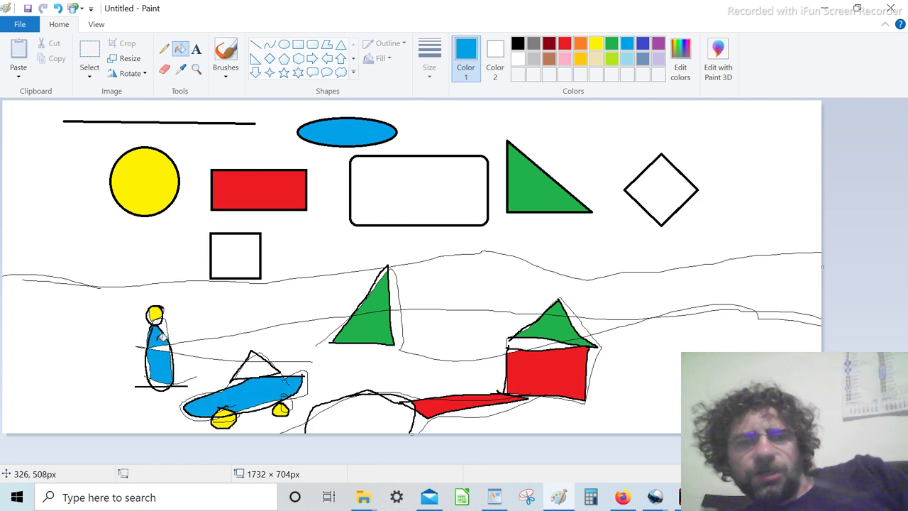
pyautogui.click(355, 412)
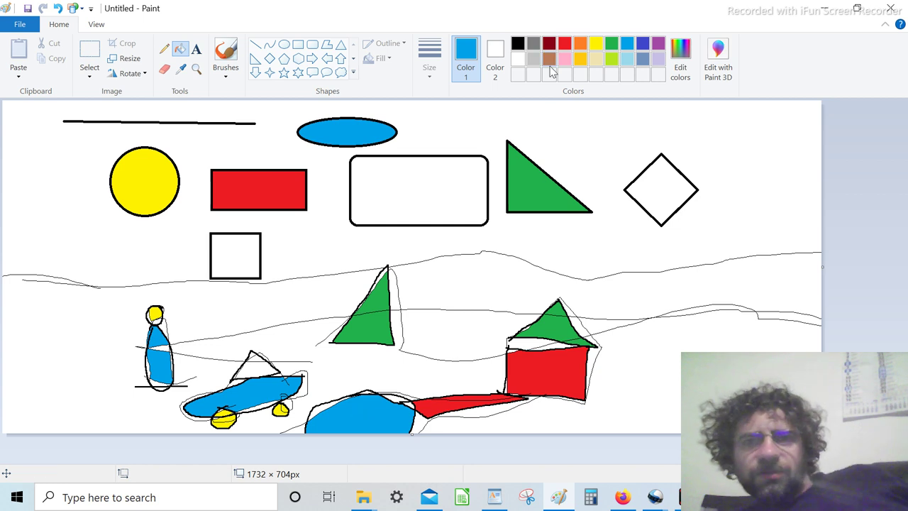
pyautogui.click(610, 44)
pyautogui.click(266, 368)
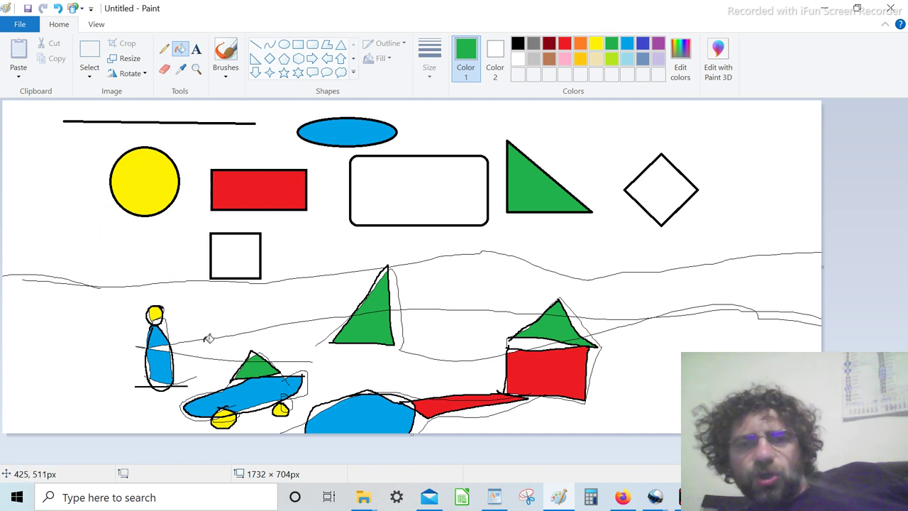
# Draw a green pencil arrow curving from beside the stick figure up to the yellow circle.
pyautogui.click(164, 48)
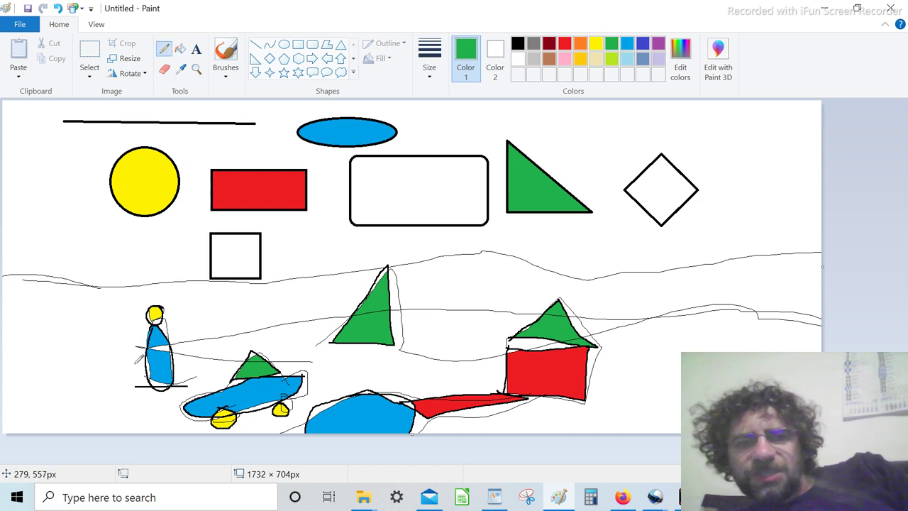
pyautogui.moveTo(135, 363)
pyautogui.mouseDown()
pyautogui.moveTo(100, 316)
pyautogui.moveTo(96, 290)
pyautogui.moveTo(122, 219)
pyautogui.moveTo(121, 237)
pyautogui.moveTo(96, 230)
pyautogui.mouseUp()
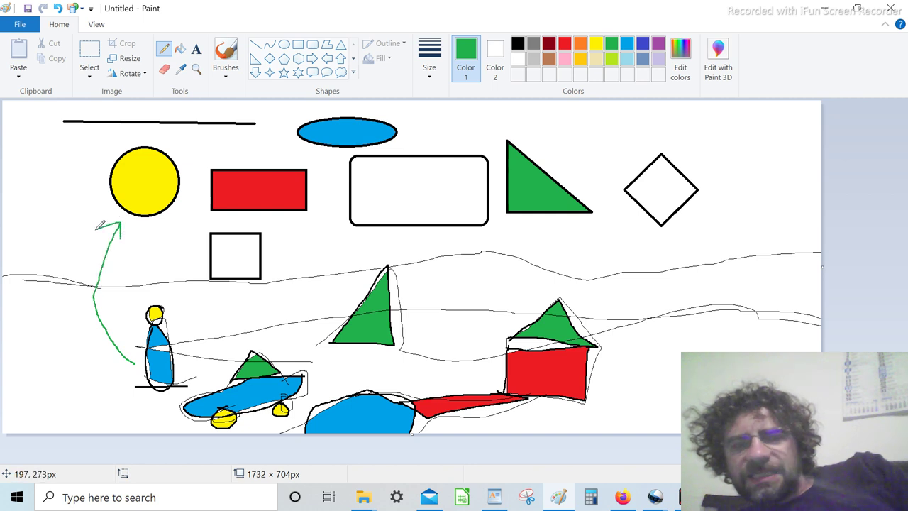